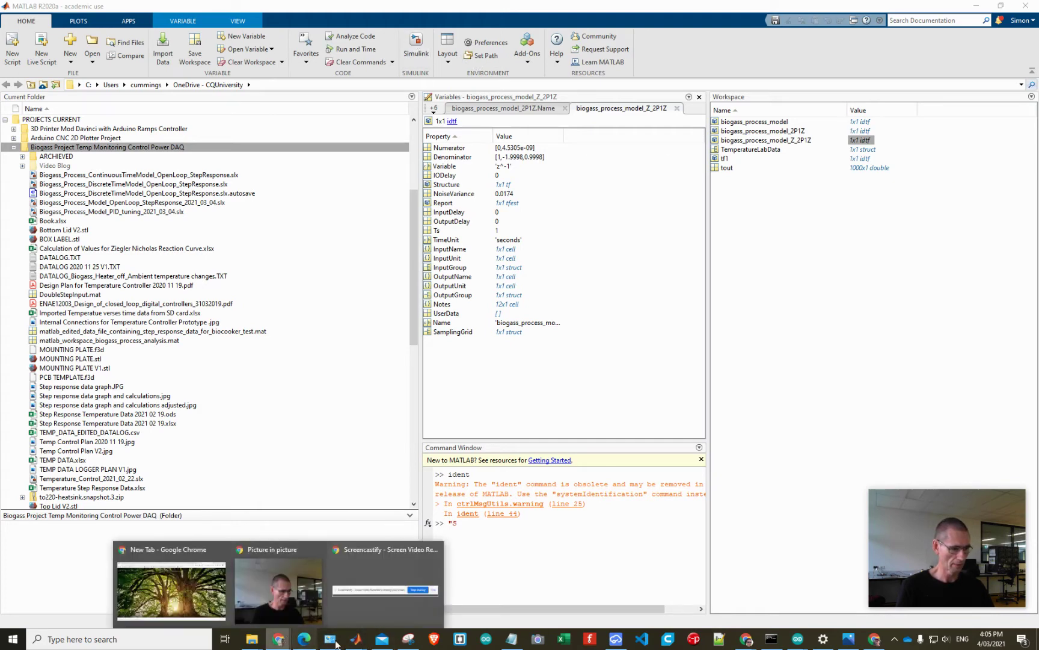
Step: Bring the biogas model window forward and select the biogass_process_model_Z_2P1Z plant block
{"action": "mouse_move", "coordinate": [358, 645]}
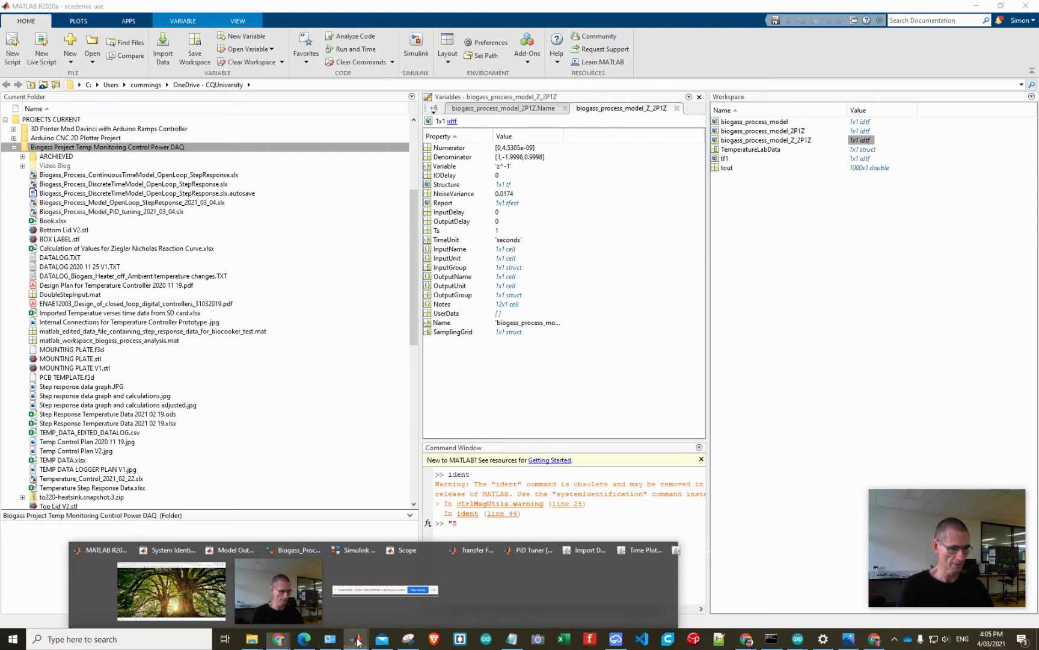
{"action": "mouse_move", "coordinate": [333, 583]}
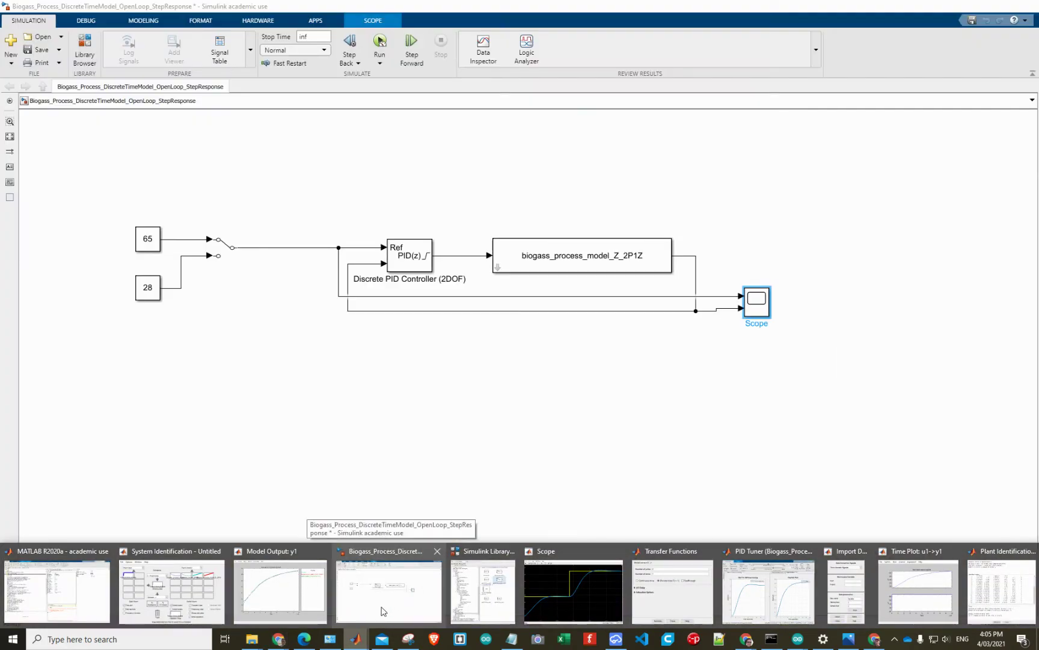
{"action": "left_click", "coordinate": [381, 611]}
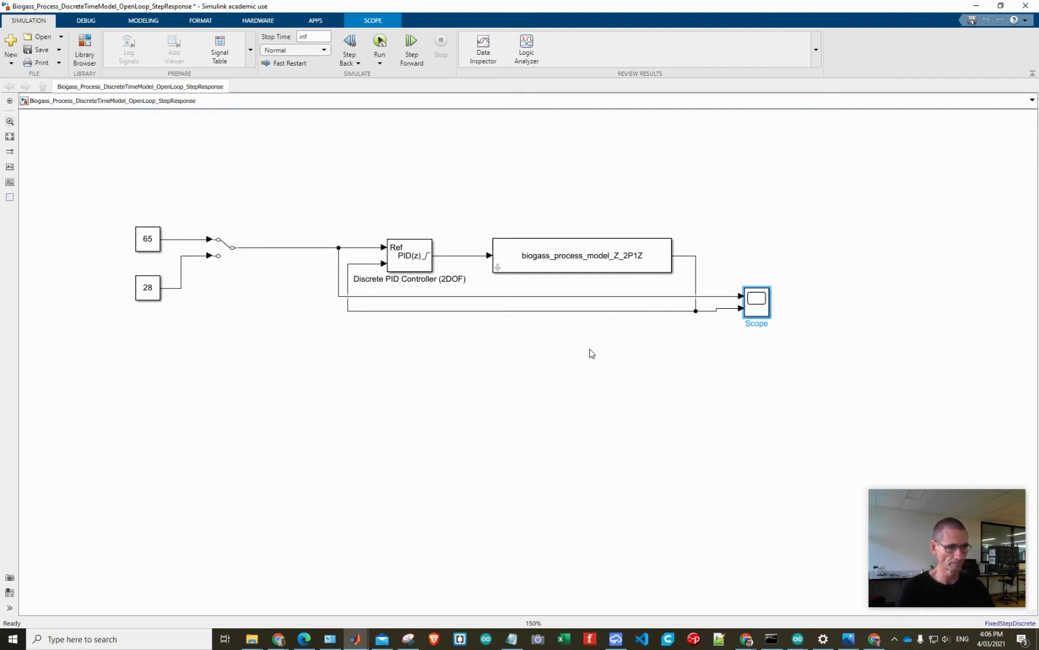
{"action": "left_click", "coordinate": [582, 272]}
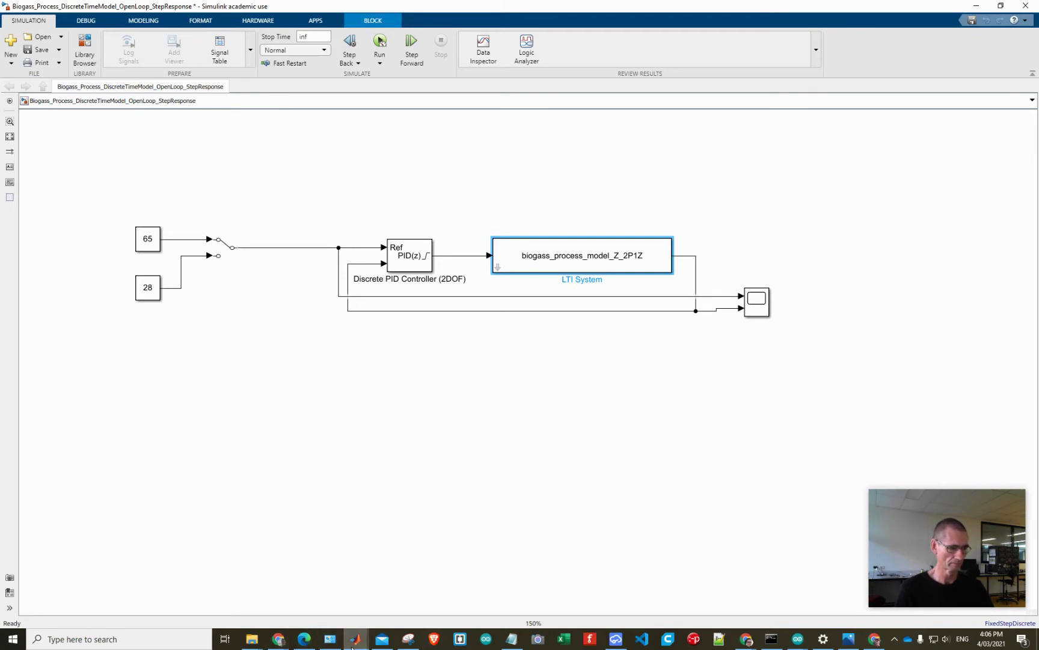
{"action": "mouse_move", "coordinate": [352, 646]}
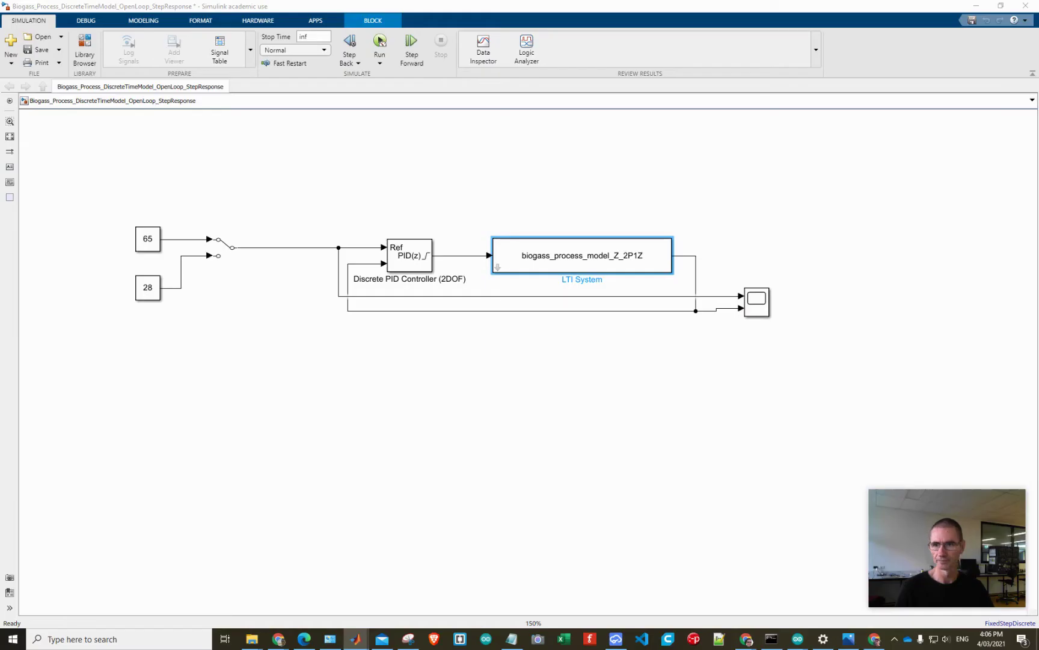
{"action": "key", "text": "ctrl+shift+l"}
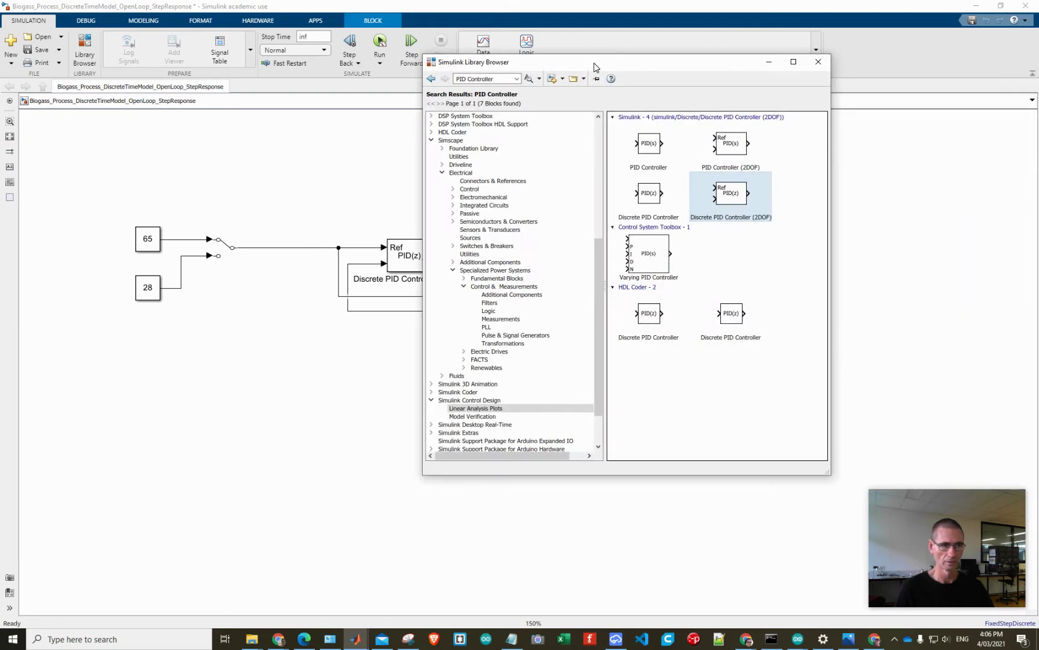
{"action": "left_click_drag", "start_coordinate": [595, 66], "coordinate": [591, 70]}
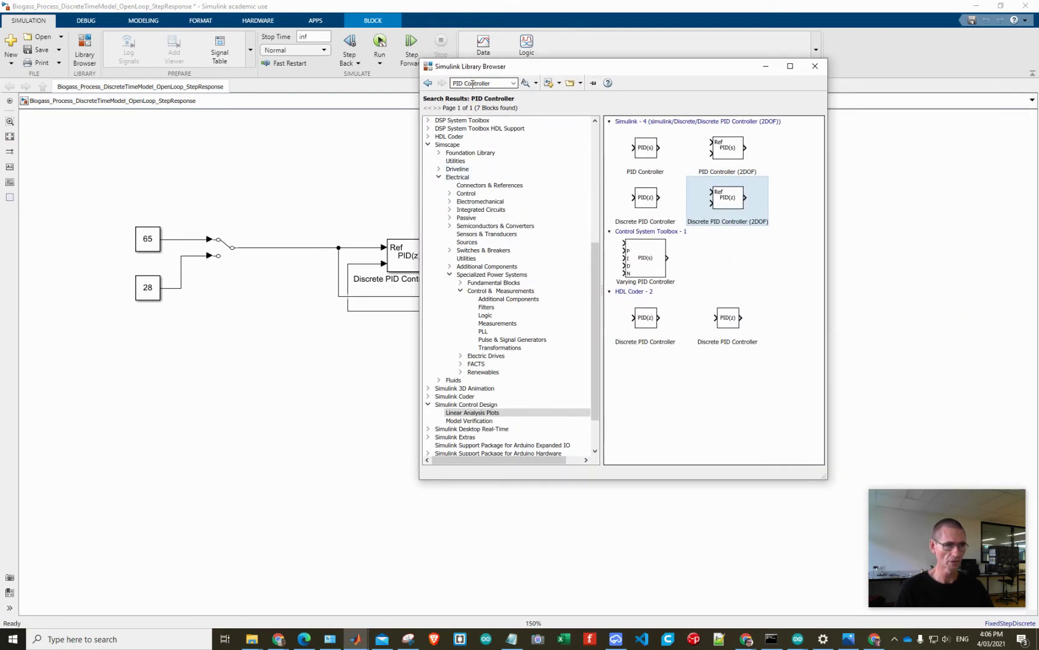
{"action": "left_click_drag", "start_coordinate": [541, 67], "coordinate": [1038, 70]}
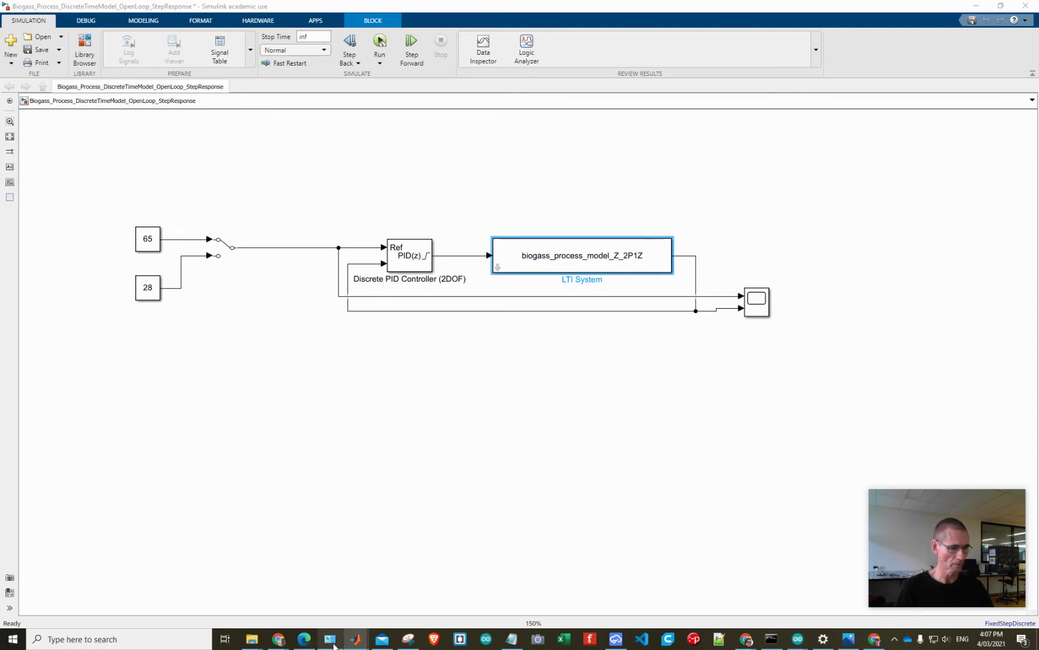
{"action": "mouse_move", "coordinate": [356, 638]}
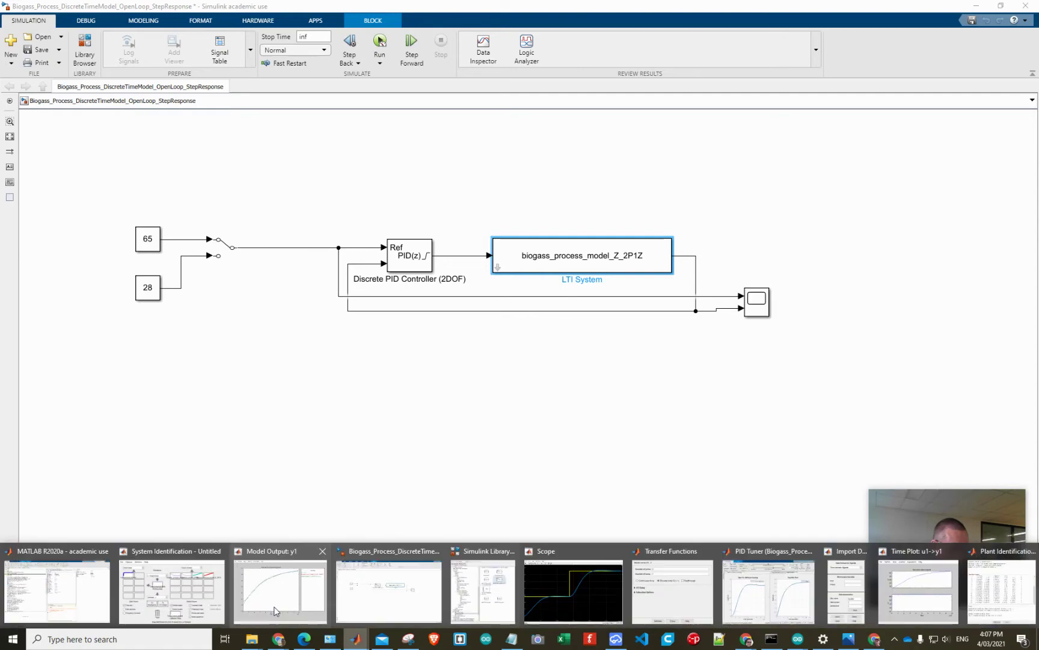
{"action": "left_click", "coordinate": [78, 598]}
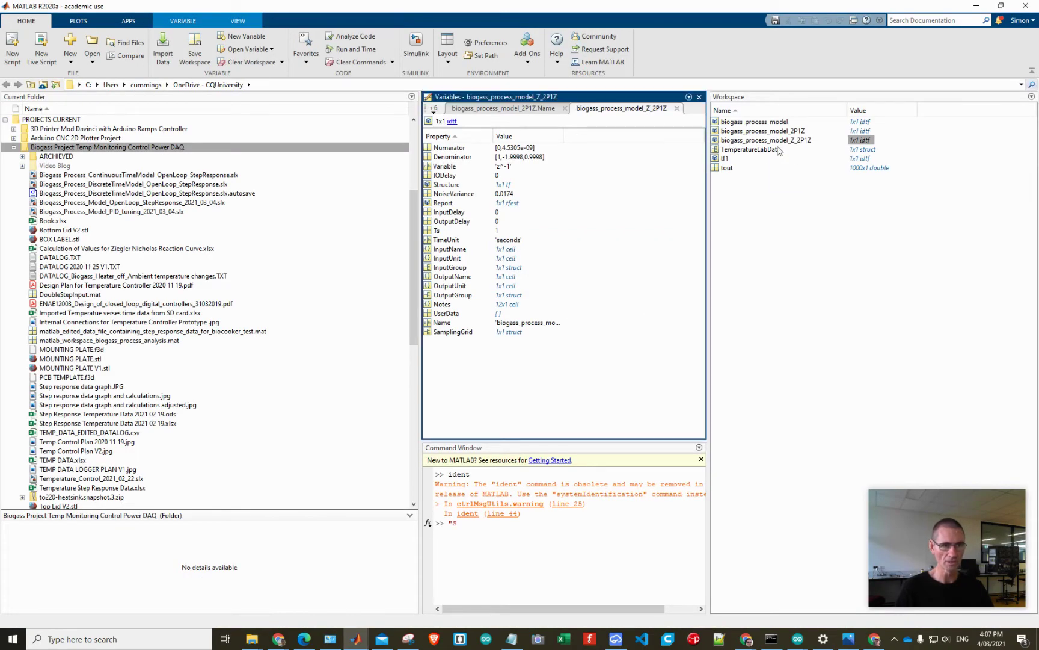
{"action": "left_click", "coordinate": [976, 6]}
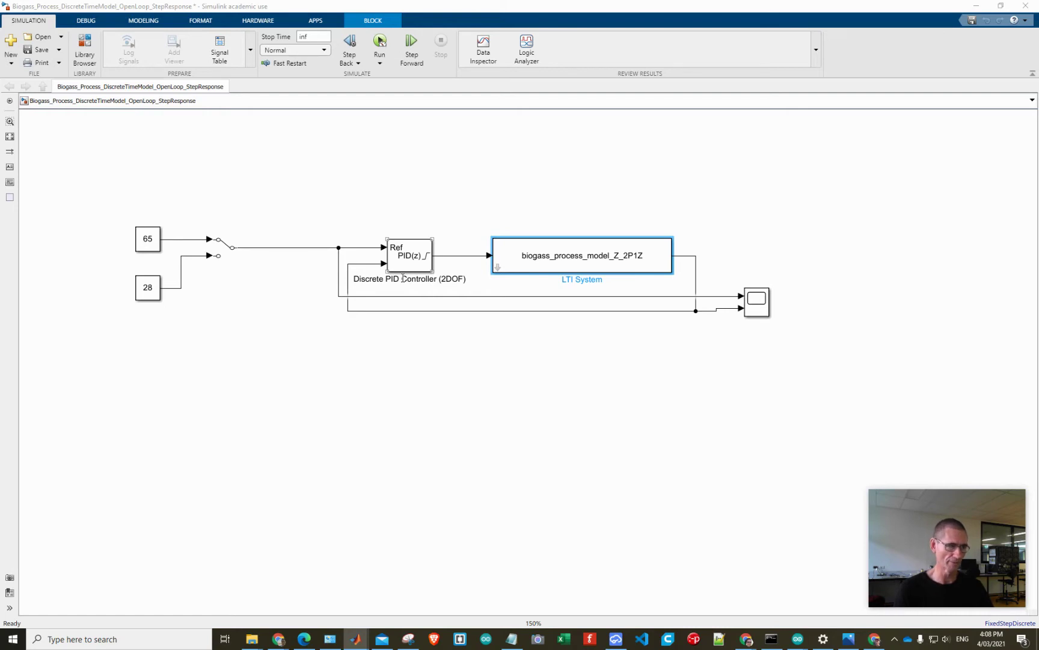
Step: Check the 65 and 28 constant blocks, then open the Discrete PID Controller (2DOF) parameters
{"action": "left_click", "coordinate": [152, 246]}
{"action": "left_click", "coordinate": [149, 284]}
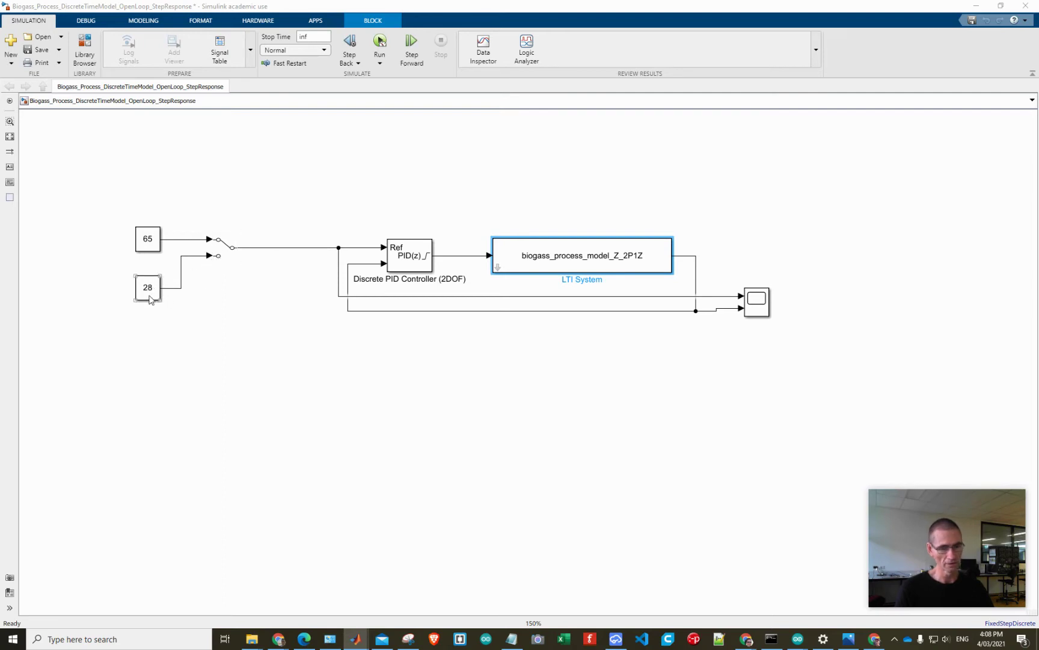
{"action": "left_click", "coordinate": [145, 249]}
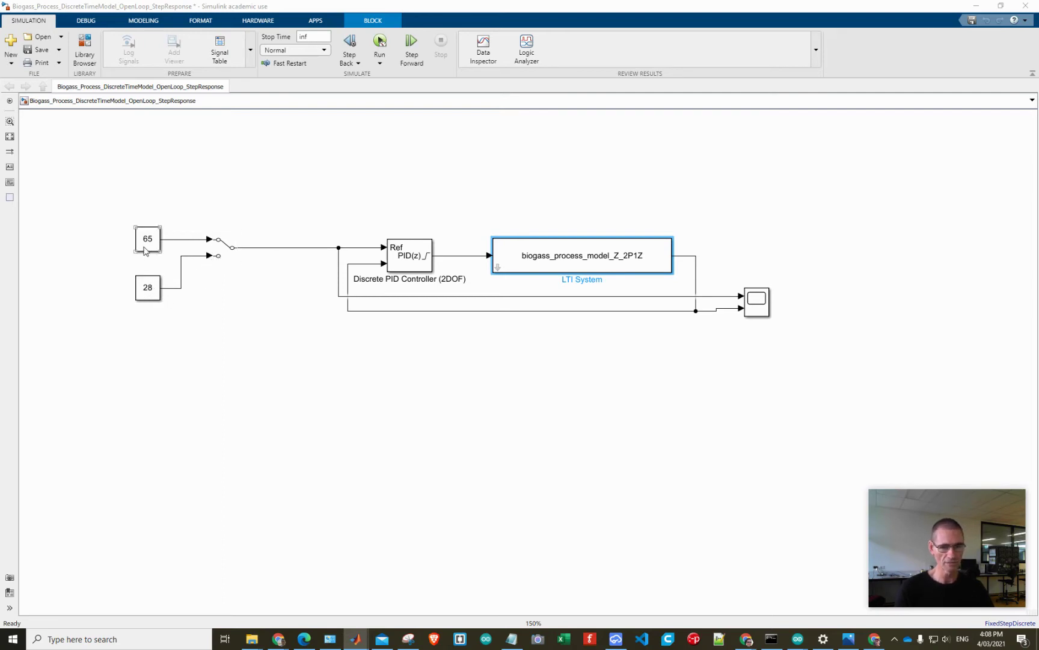
{"action": "double_click", "coordinate": [145, 249]}
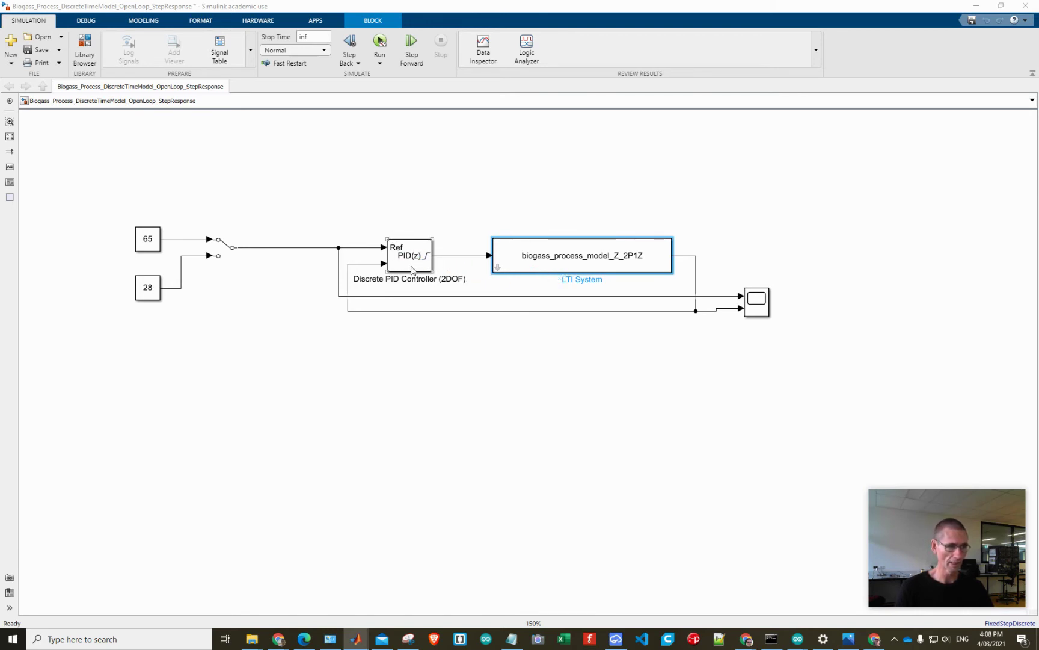
{"action": "left_click", "coordinate": [413, 270]}
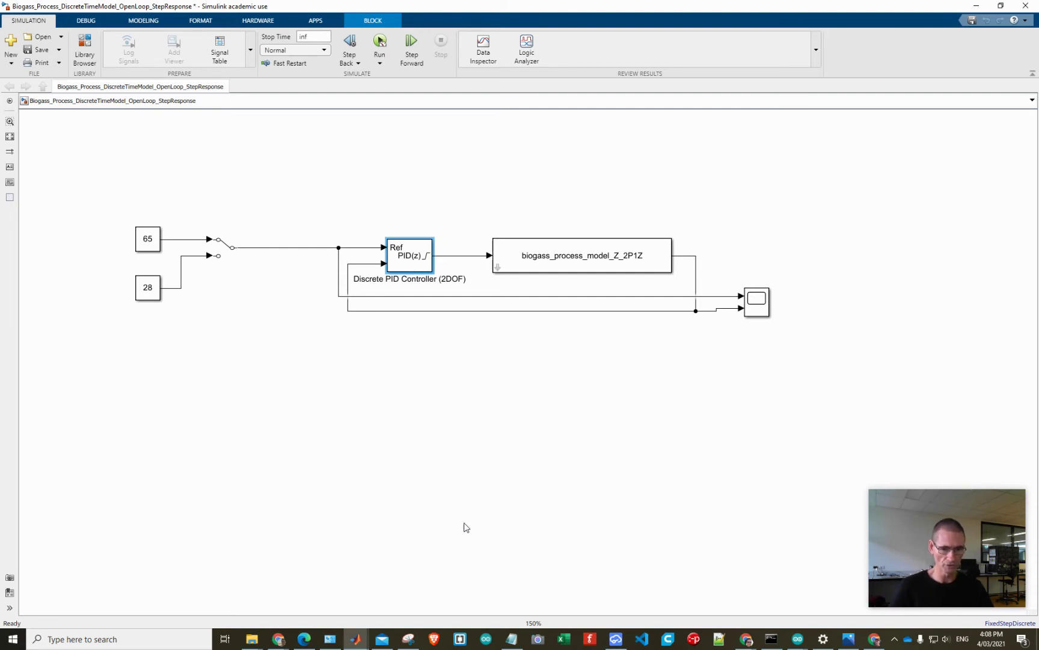
{"action": "key", "text": "Return"}
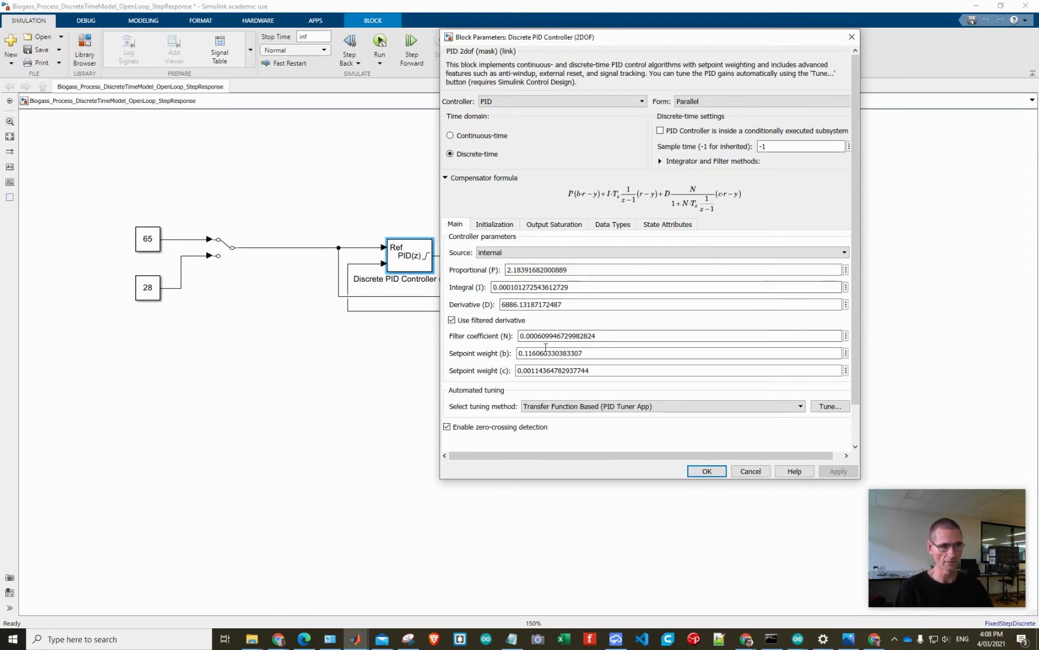
Step: Enable Limit output with upper limit 100 and lower limit 28, back on the Main tab
{"action": "left_click", "coordinate": [559, 227]}
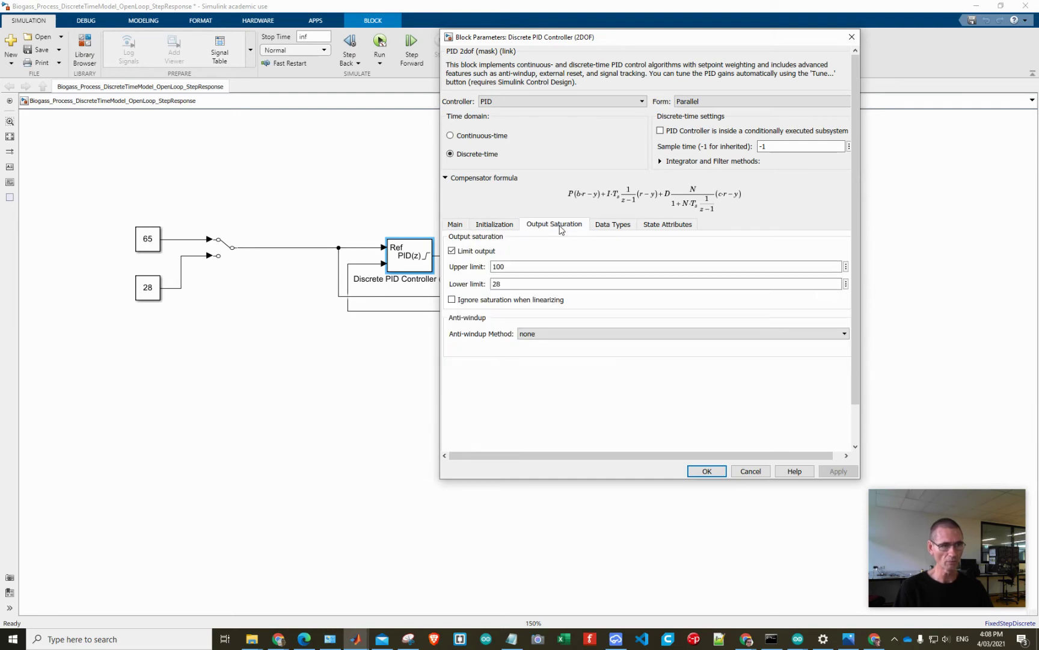
{"action": "left_click", "coordinate": [517, 266]}
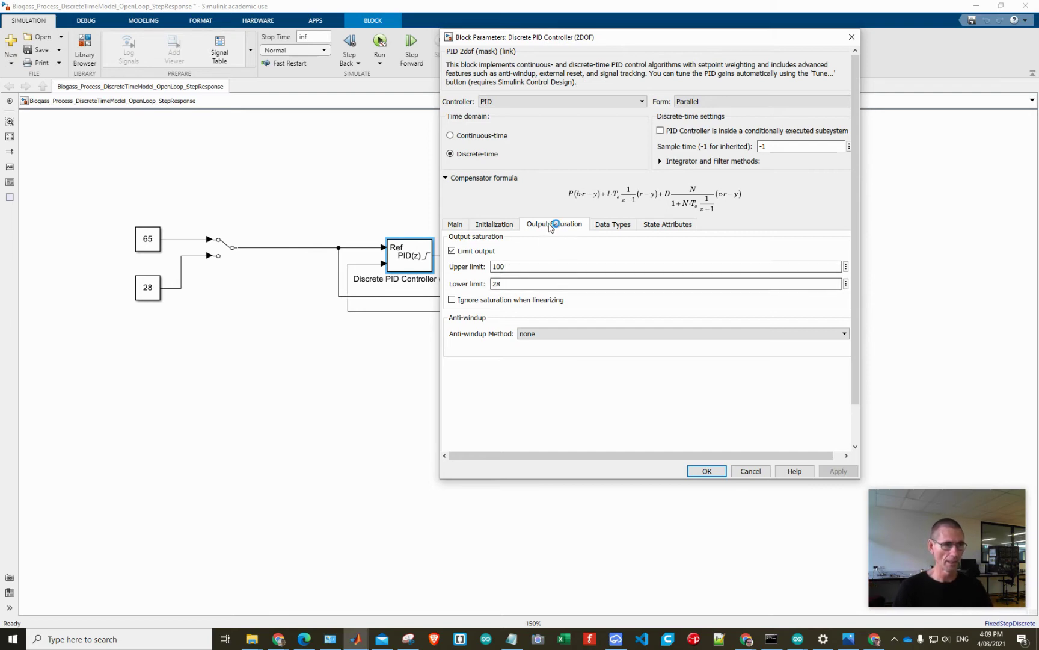
{"action": "left_click", "coordinate": [454, 224]}
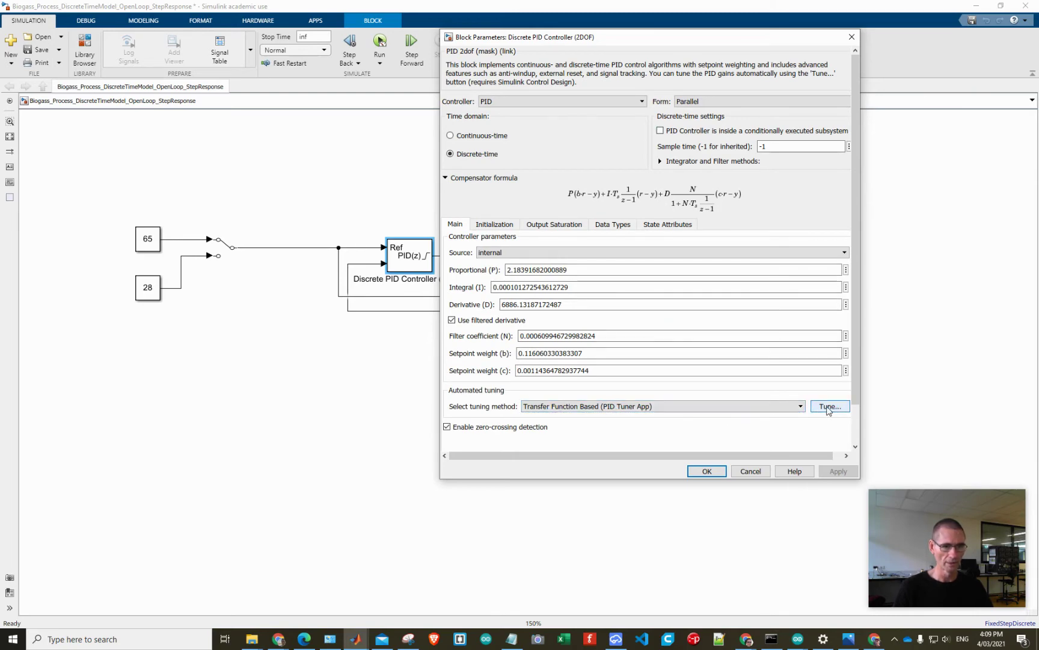
Step: Launch PID tuning with Tune... and move the Block Parameters dialog aside beside the Scope
{"action": "scroll", "coordinate": [857, 391], "scroll_direction": "down", "scroll_amount": 2}
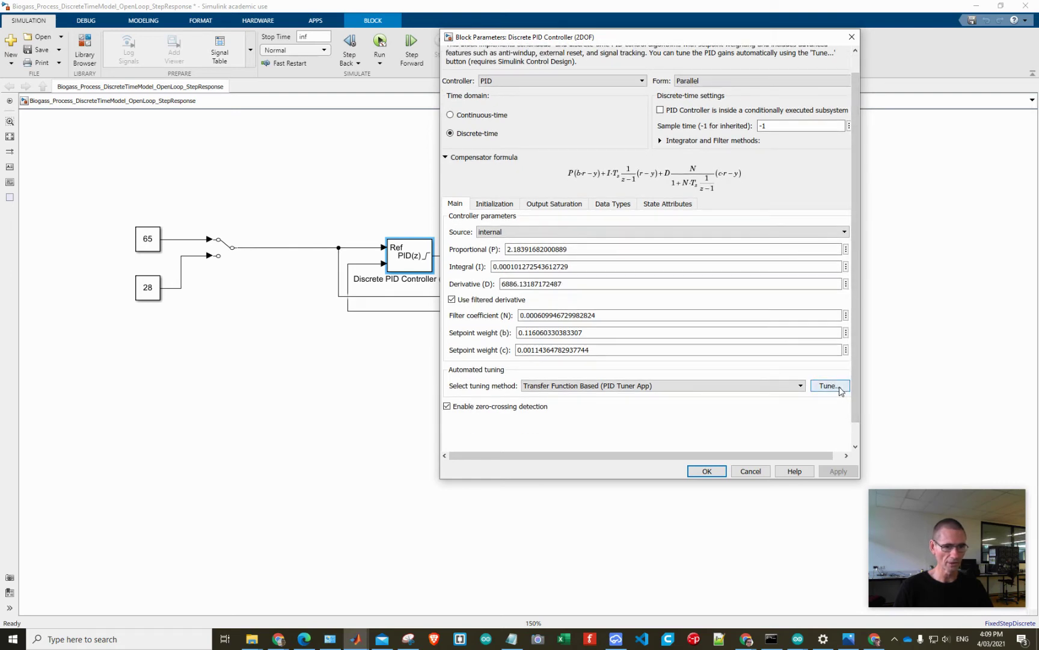
{"action": "left_click", "coordinate": [841, 390]}
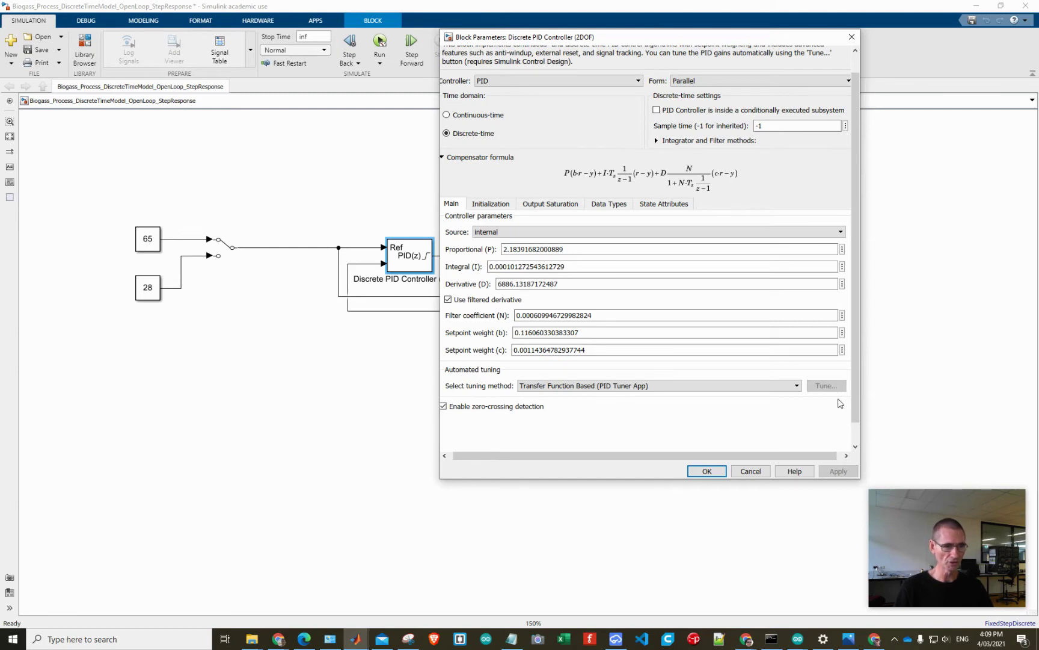
{"action": "left_click_drag", "start_coordinate": [650, 38], "coordinate": [272, 68]}
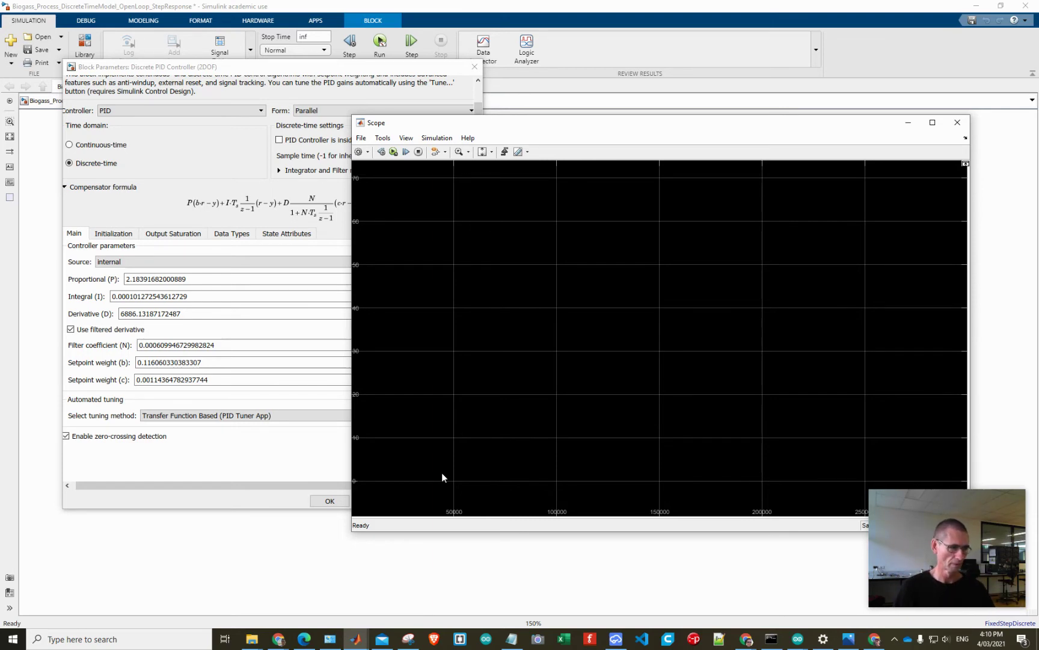
Step: Run the closed-loop biogas simulation while the PID Tuner loads the current gains
{"action": "mouse_move", "coordinate": [892, 512]}
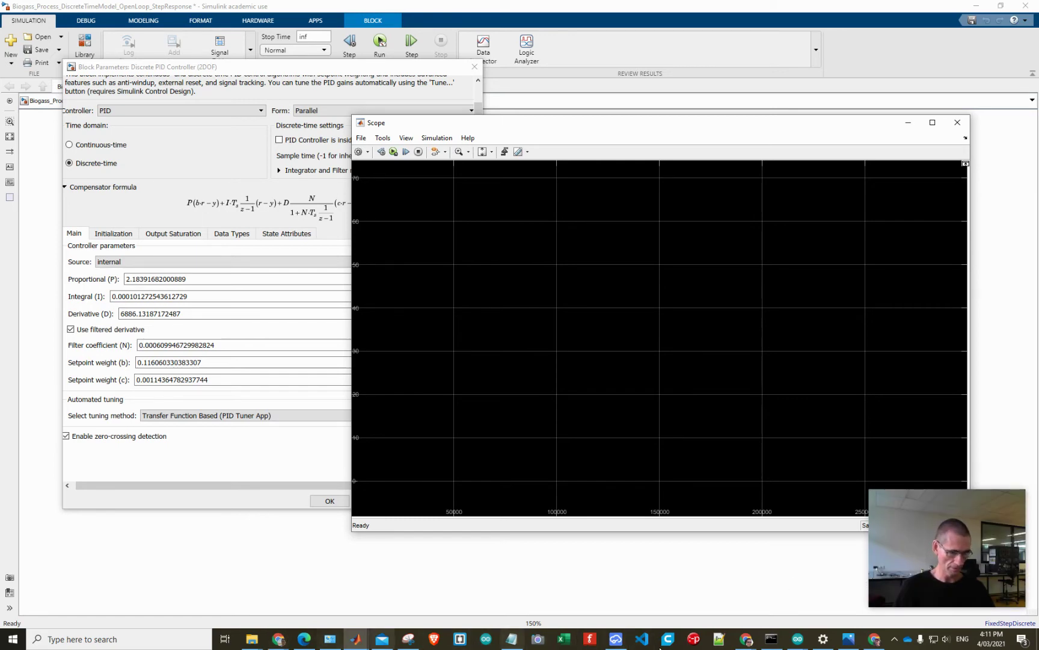
{"action": "left_click", "coordinate": [746, 643]}
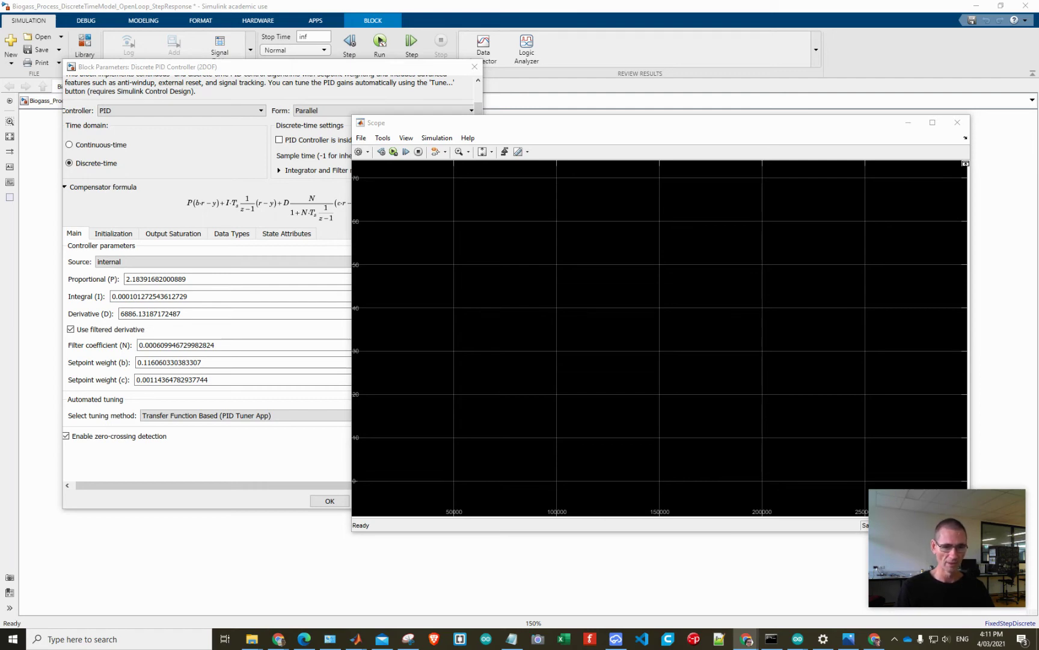
{"action": "left_click", "coordinate": [379, 41]}
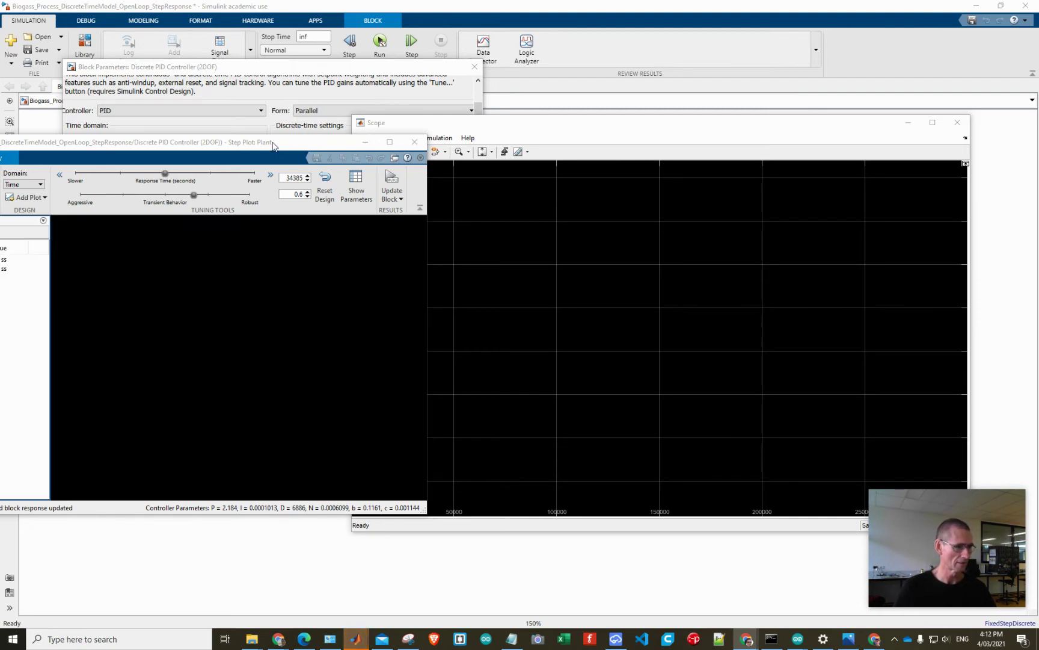
Step: Drag the PID Tuner window toward the centre of the screen
{"action": "left_click_drag", "start_coordinate": [274, 146], "coordinate": [670, 128]}
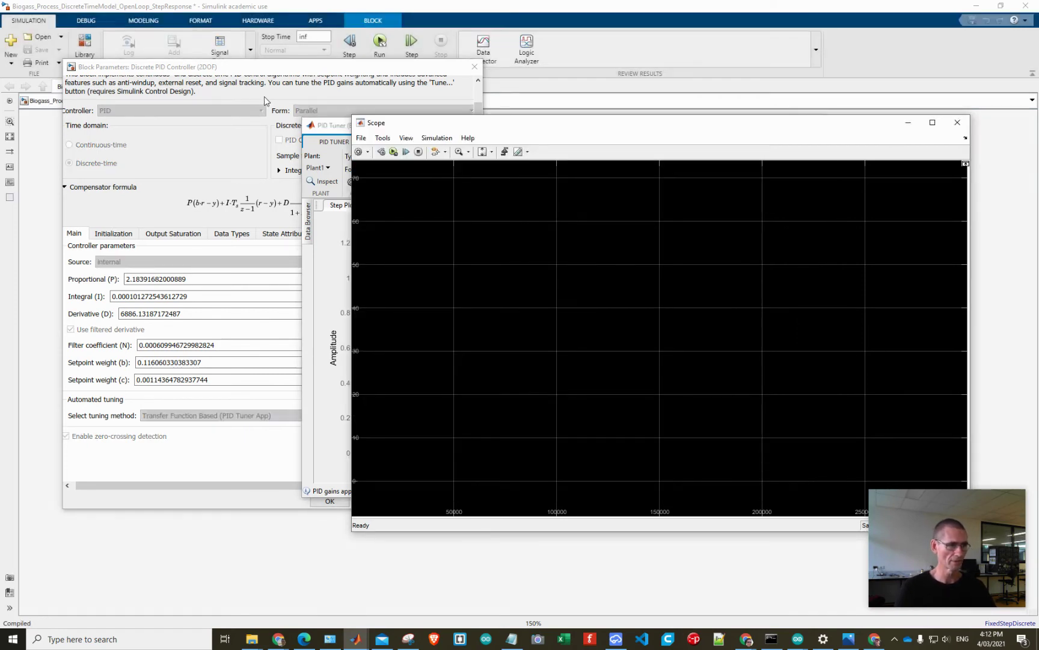
Step: Bring the PID Tuner in front of the Scope to view the Plant2 step responses
{"action": "left_click", "coordinate": [329, 128]}
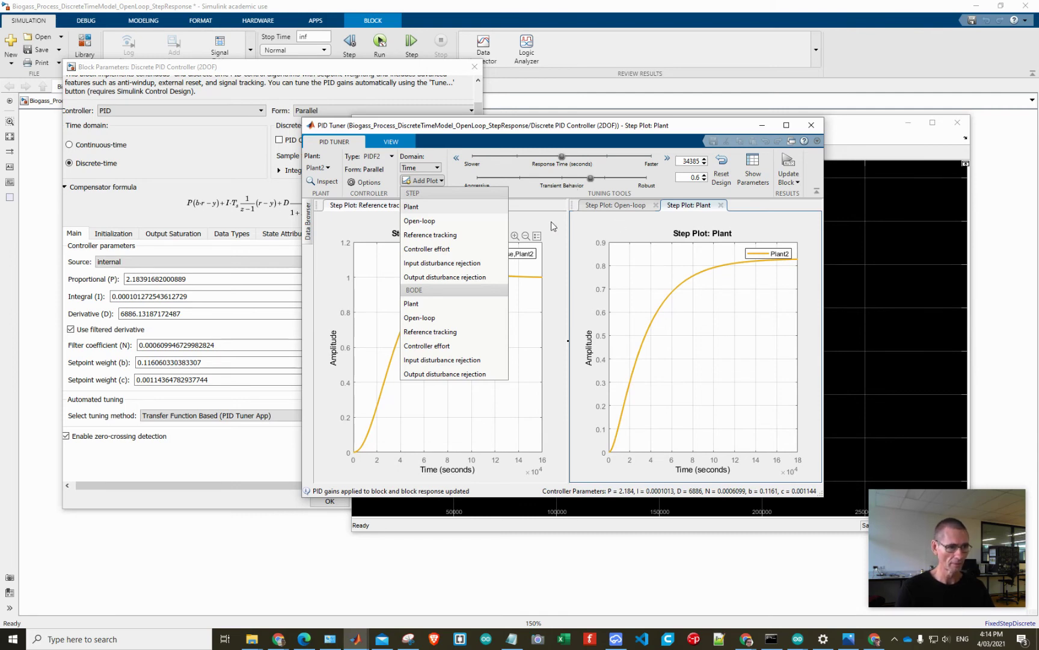
Step: Review the Update Block options, minimise the PID Tuner and Scope, and refocus the controller parameters
{"action": "left_click", "coordinate": [488, 287]}
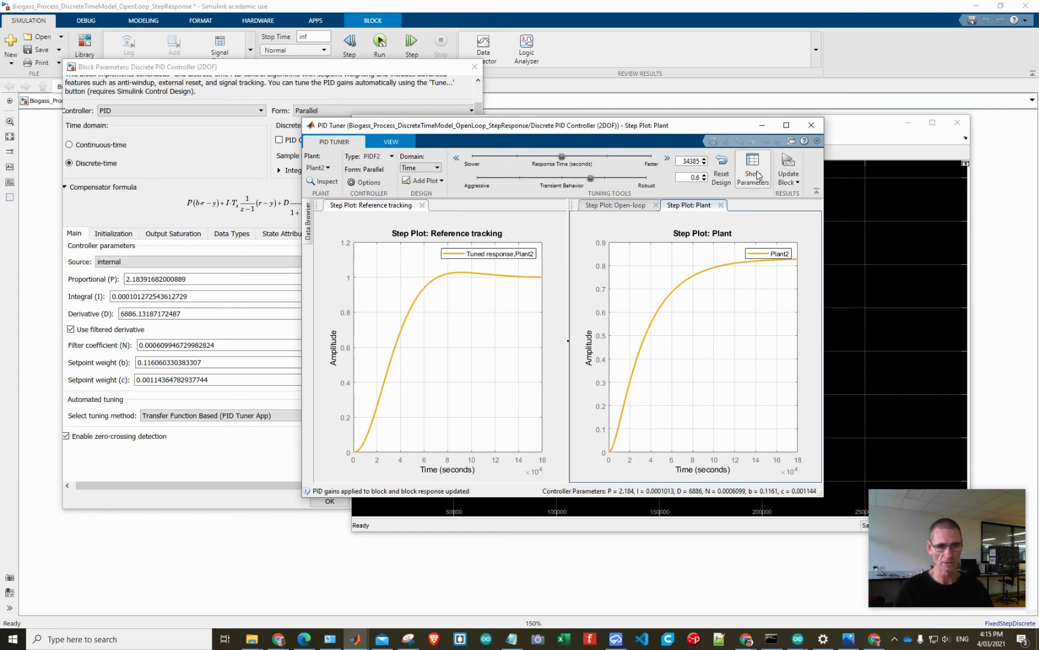
{"action": "left_click", "coordinate": [793, 182]}
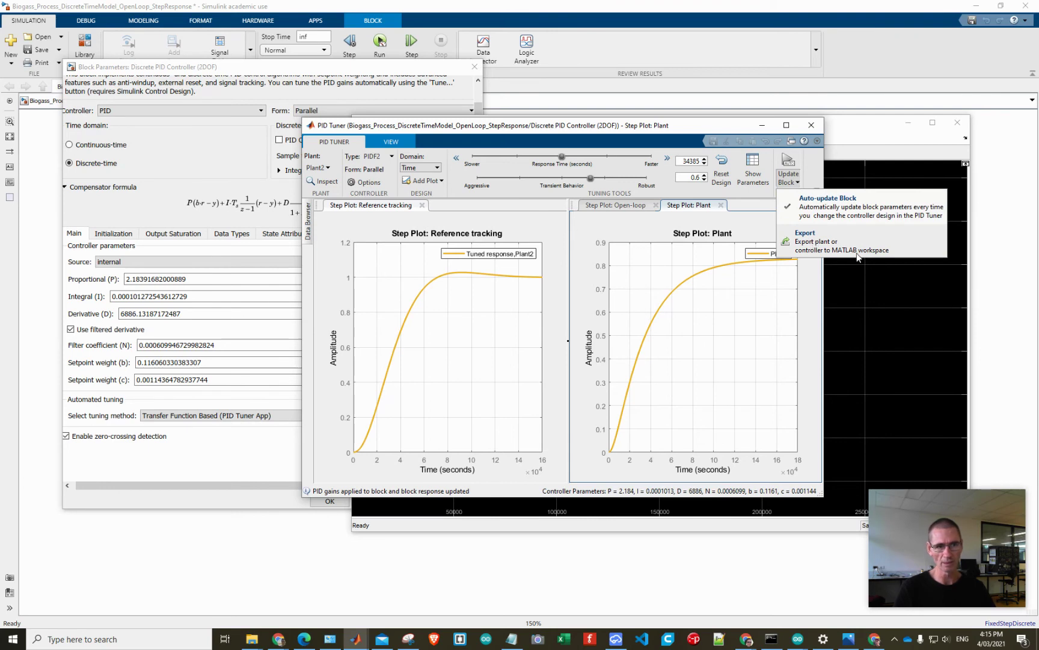
{"action": "left_click", "coordinate": [762, 125]}
{"action": "left_click", "coordinate": [908, 124]}
{"action": "left_click", "coordinate": [386, 77]}
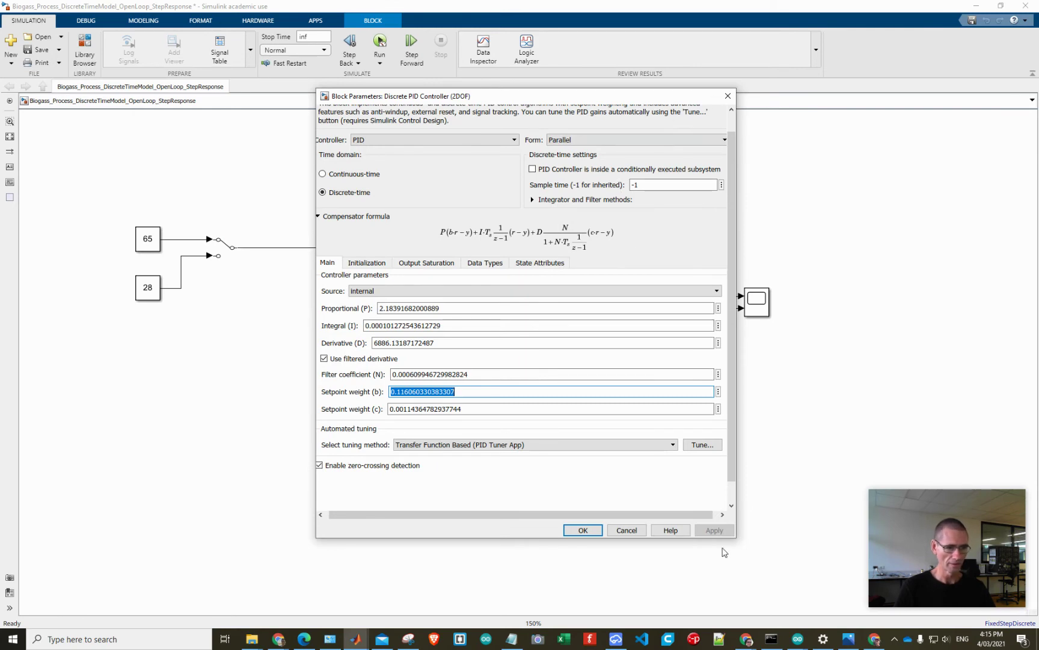
Step: Confirm the Discrete PID Controller (2DOF) dialog with OK, keeping the tuned gains and setpoint weights
{"action": "left_click", "coordinate": [592, 532]}
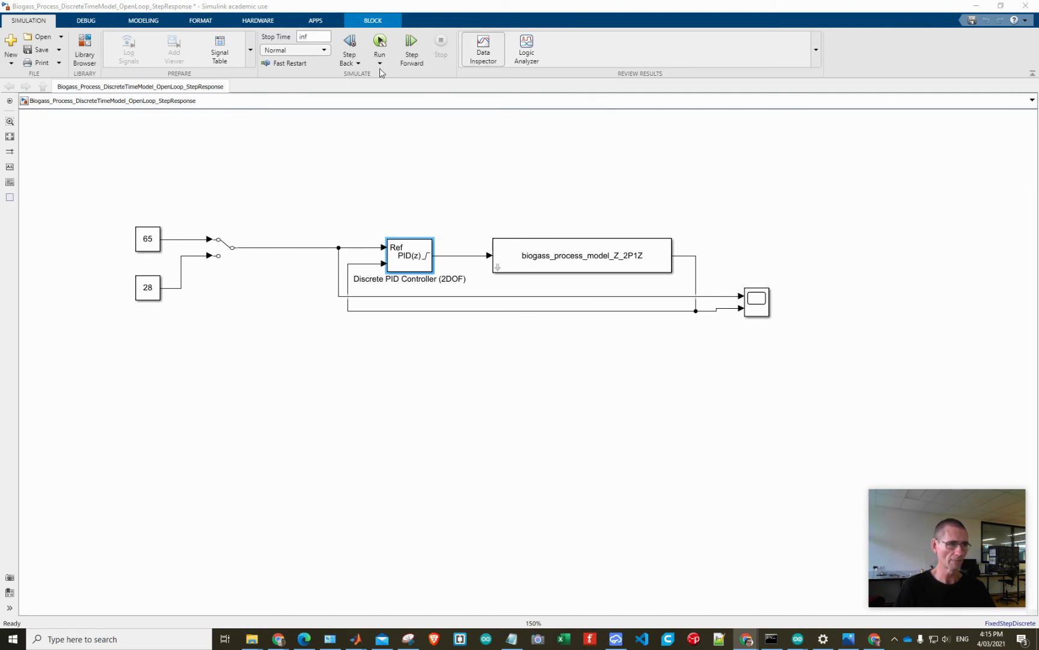
Step: Review the Simulation Pacing settings from the Run options, close them, and switch to the browser
{"action": "left_click", "coordinate": [378, 67]}
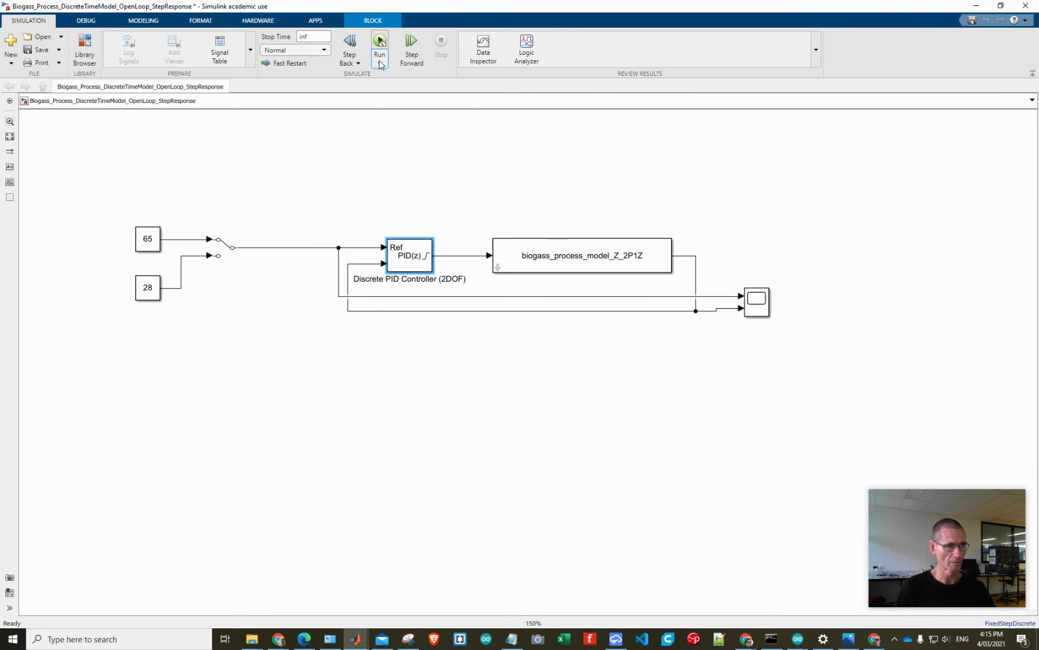
{"action": "left_click", "coordinate": [379, 65]}
{"action": "left_click", "coordinate": [419, 115]}
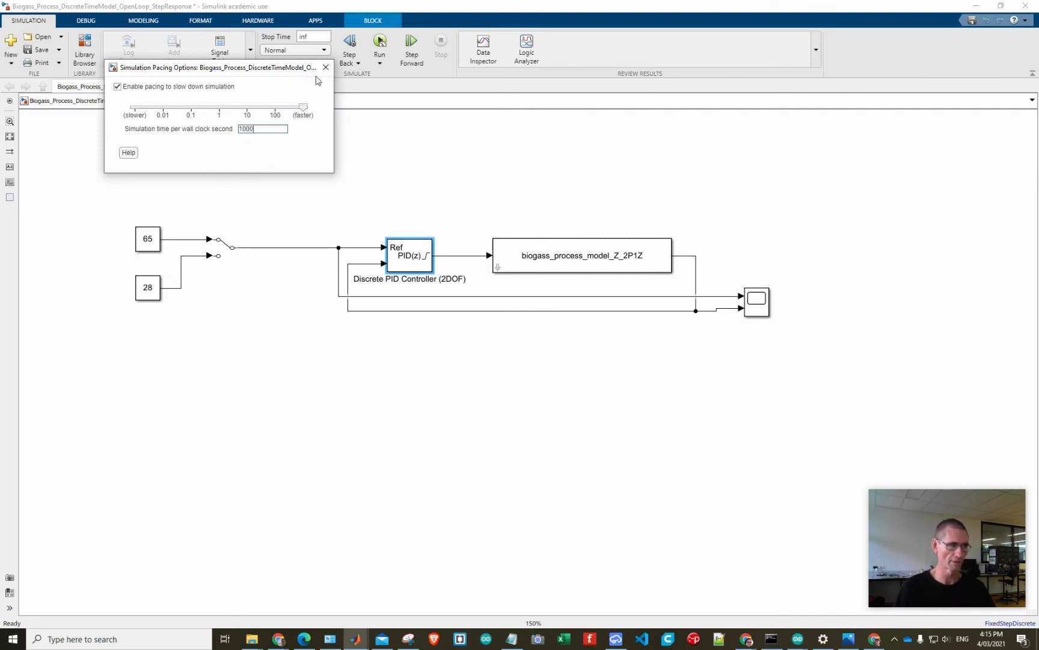
{"action": "key", "text": "Escape"}
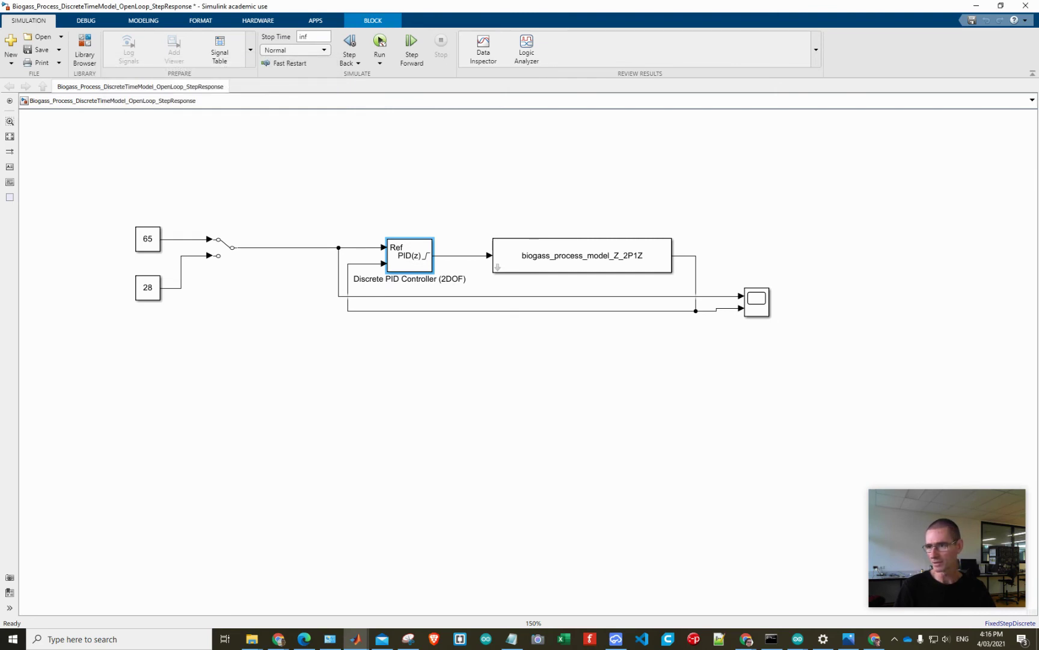
{"action": "key", "text": "alt+Tab"}
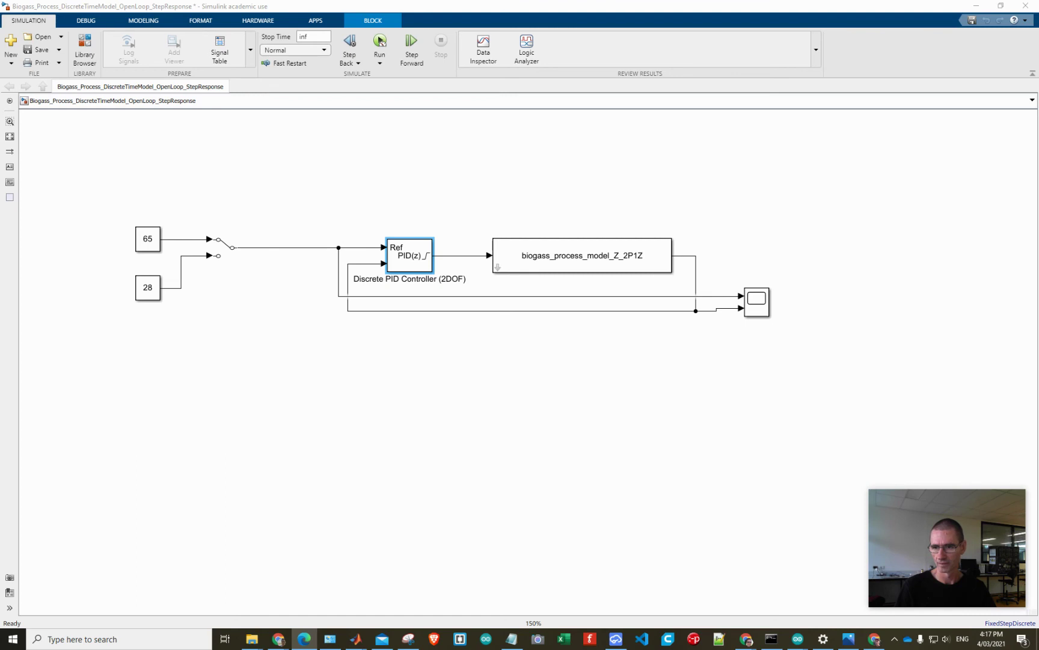
Step: Flip the Manual Switch to the 28 constant and run the simulation with the Scope open
{"action": "left_click", "coordinate": [380, 41]}
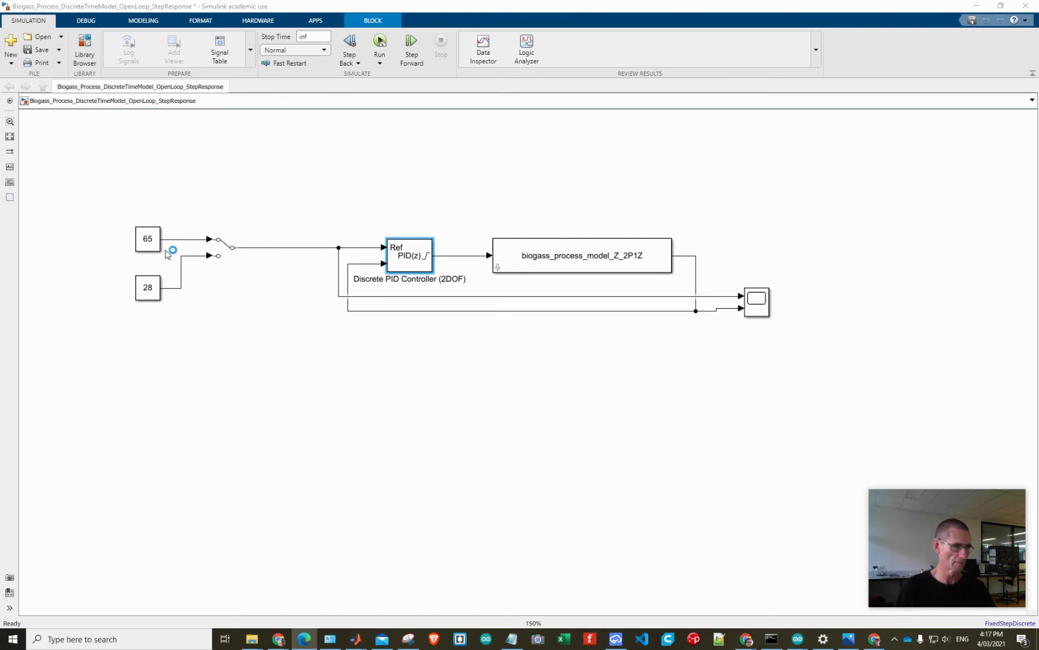
{"action": "left_click", "coordinate": [227, 255]}
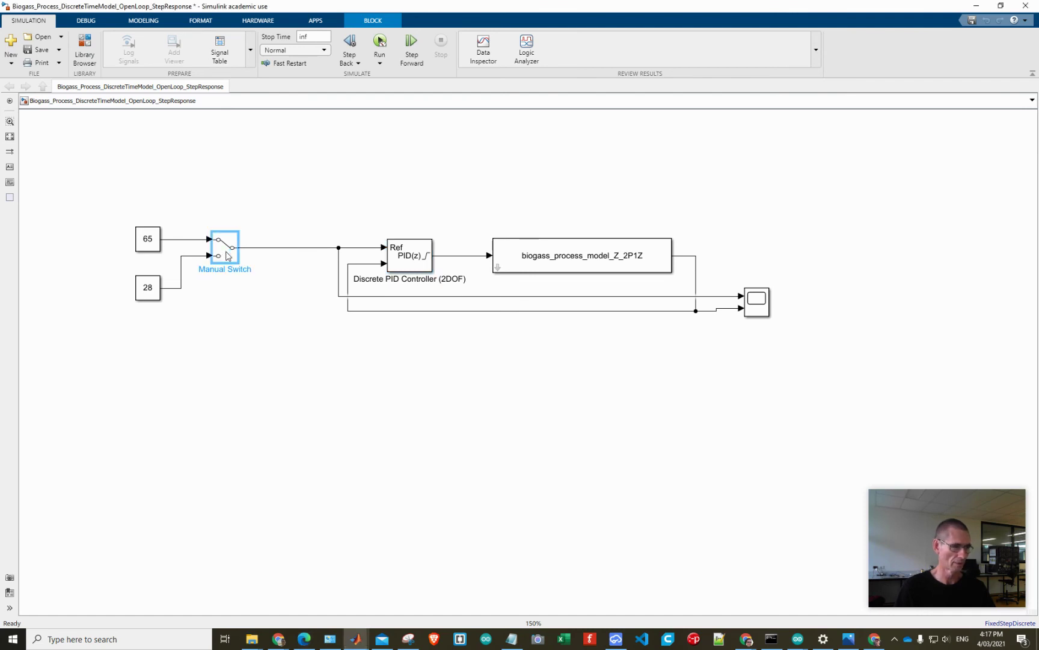
{"action": "double_click", "coordinate": [225, 258]}
{"action": "double_click", "coordinate": [228, 256]}
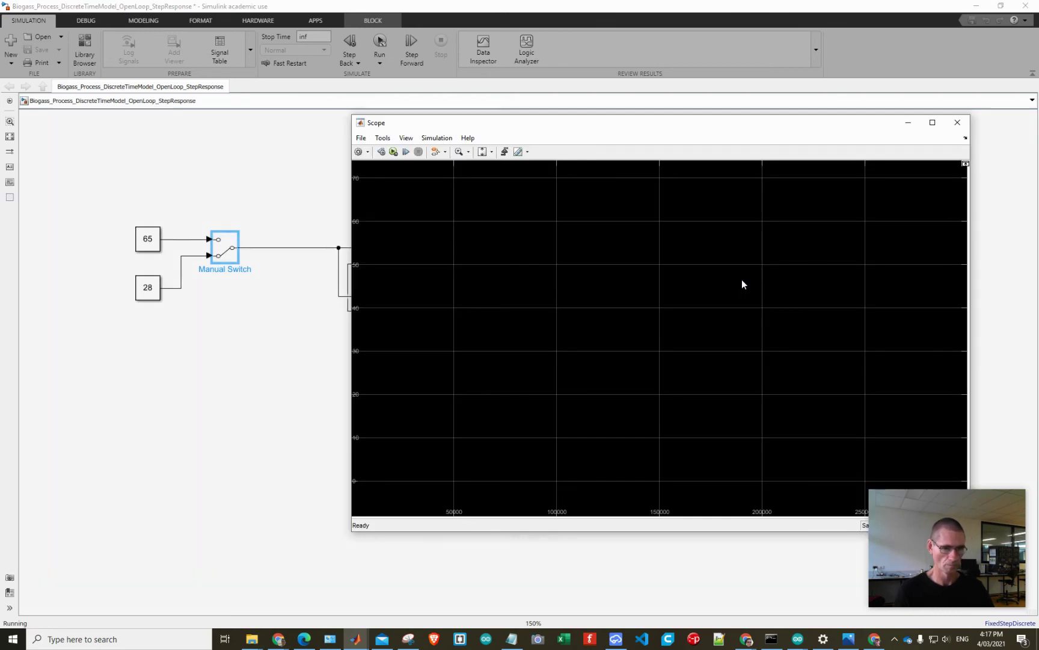
Step: Autoscale the Scope's Y-axis to 0–30 and reposition the Scope window over the diagram
{"action": "left_click_drag", "start_coordinate": [640, 131], "coordinate": [513, 121]}
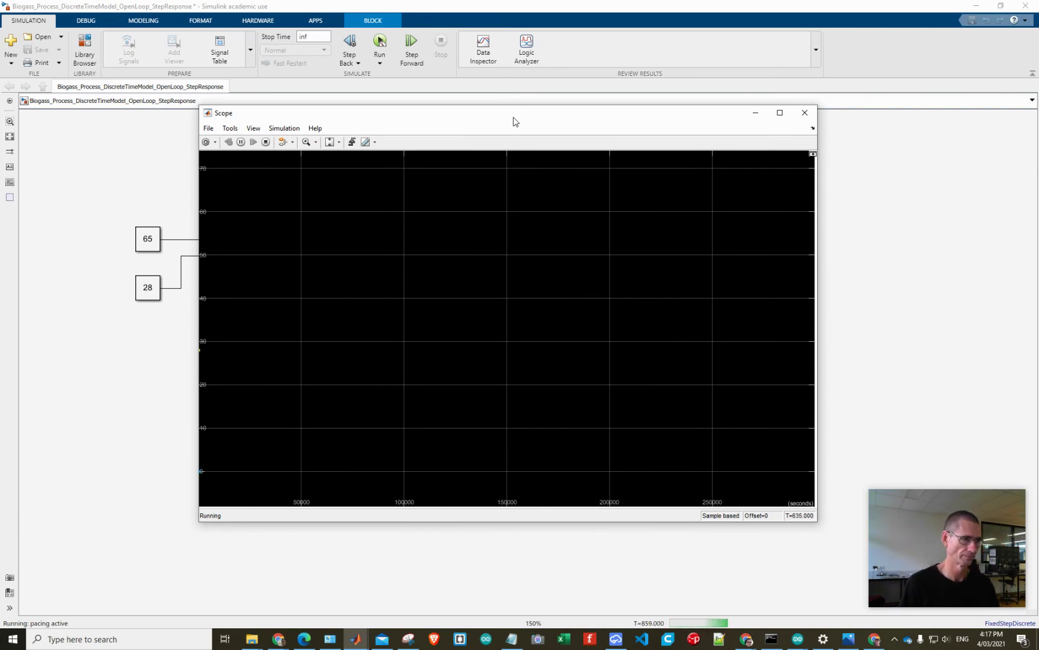
{"action": "left_click", "coordinate": [330, 143]}
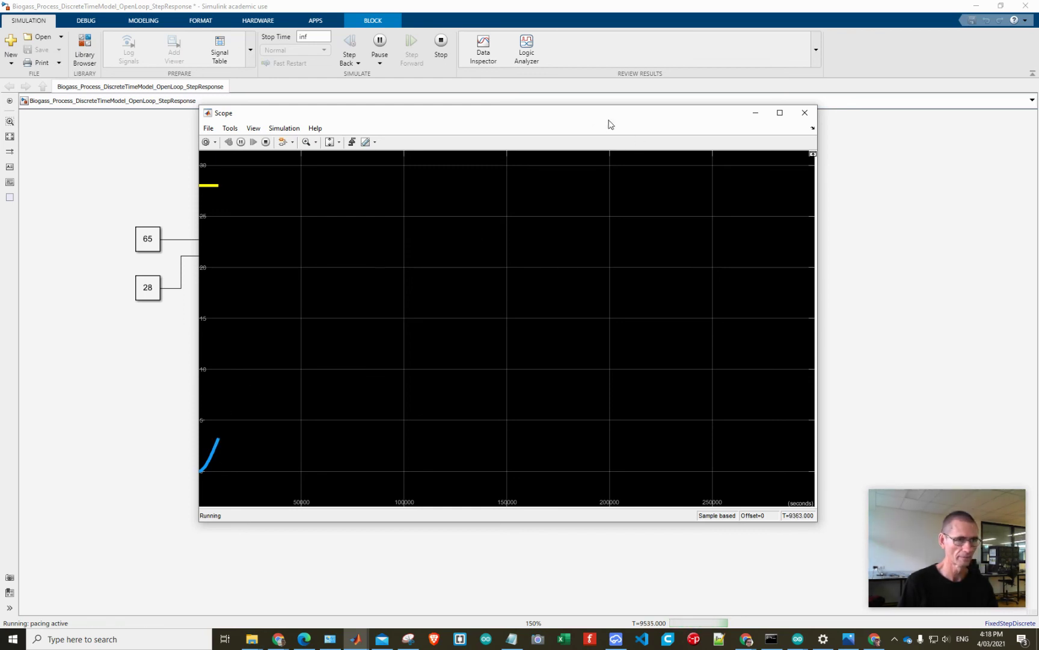
{"action": "left_click_drag", "start_coordinate": [609, 114], "coordinate": [736, 86]}
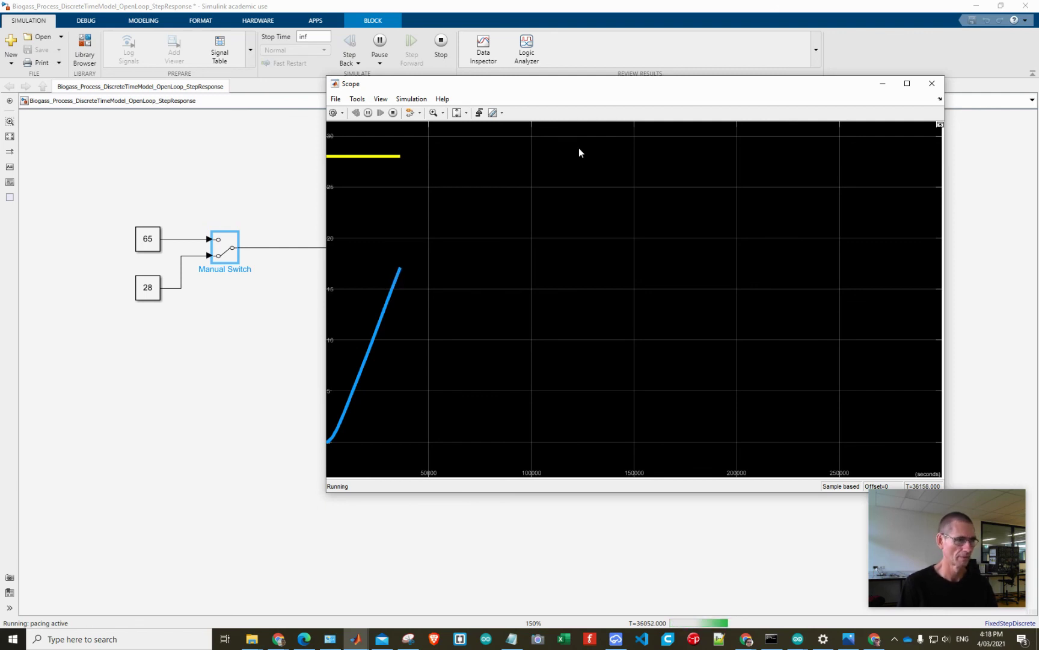
{"action": "left_click_drag", "start_coordinate": [600, 90], "coordinate": [507, 355]}
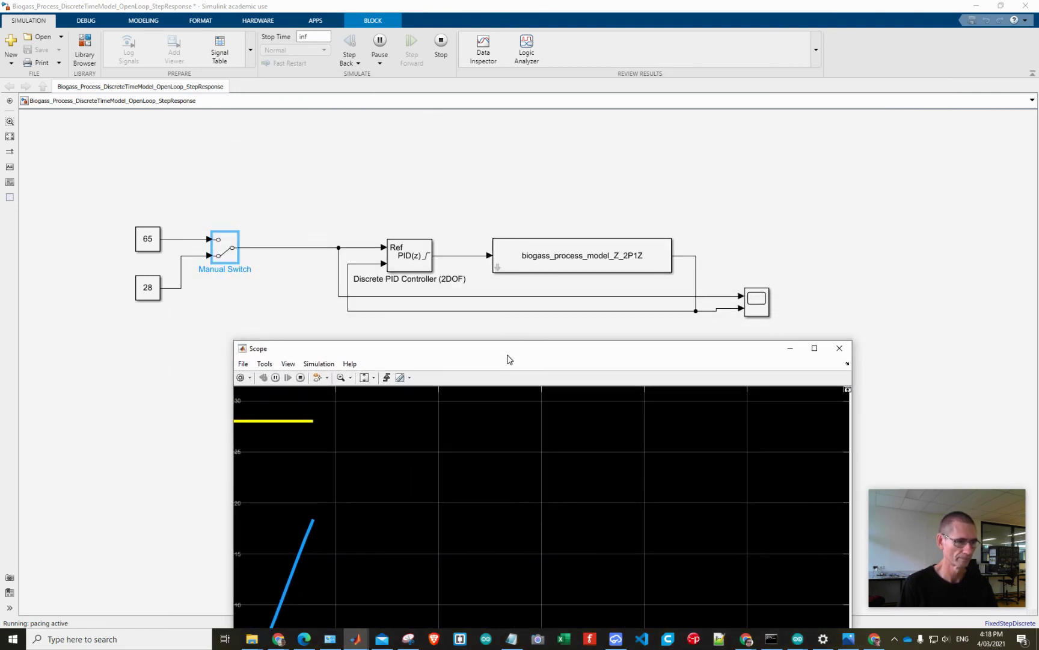
Step: Move the Scope window off the PID block and bring the biogas controller diagram forward
{"action": "left_click_drag", "start_coordinate": [507, 359], "coordinate": [531, 130]}
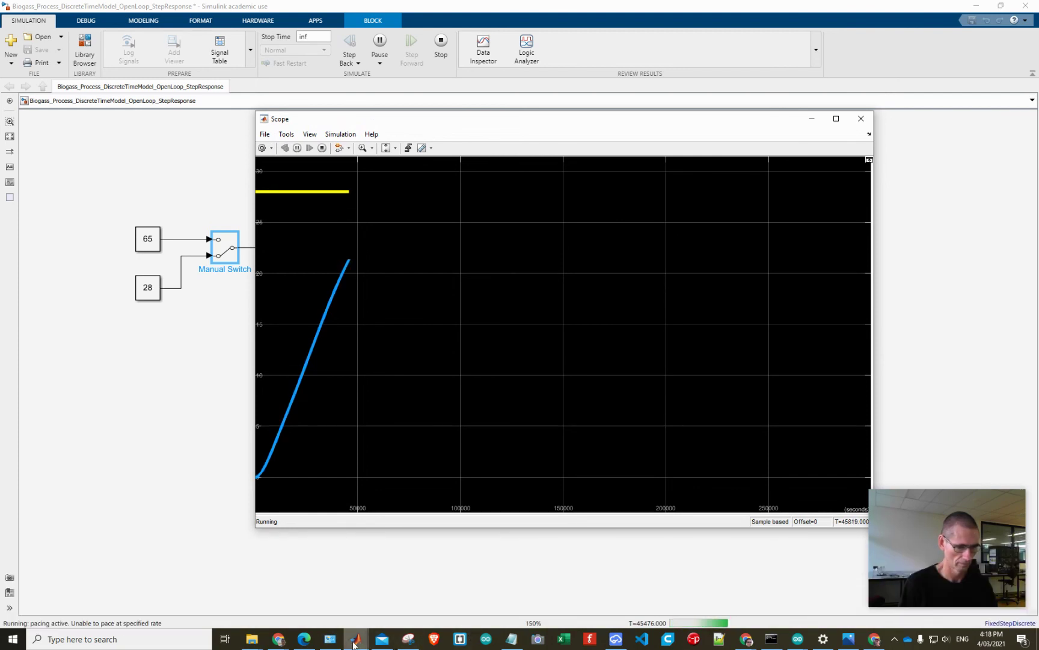
{"action": "mouse_move", "coordinate": [358, 643]}
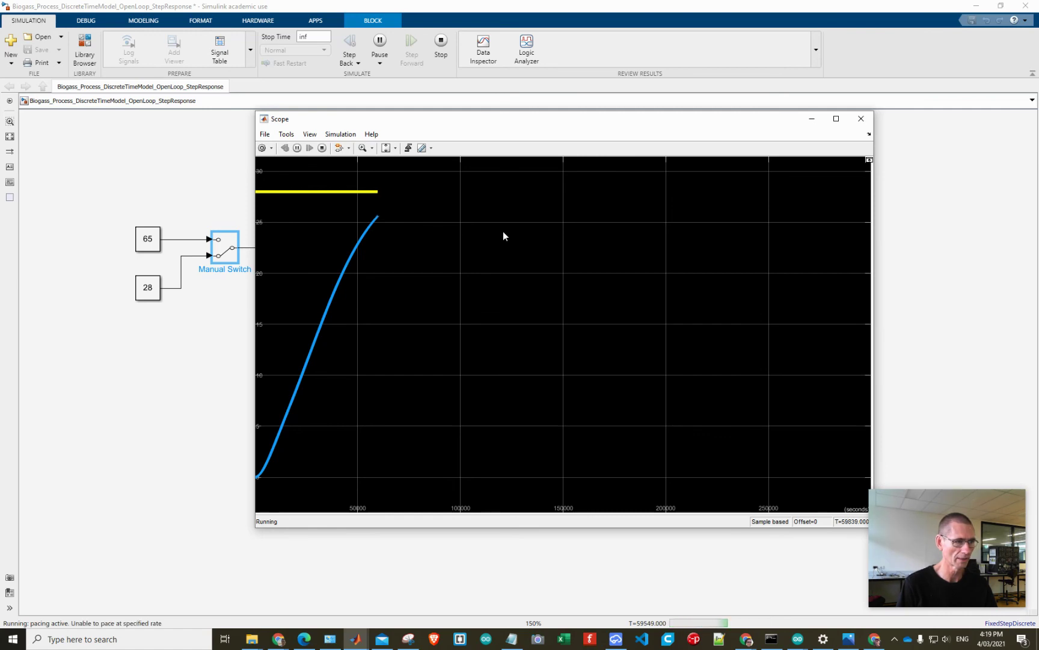
{"action": "left_click_drag", "start_coordinate": [553, 126], "coordinate": [358, 136]}
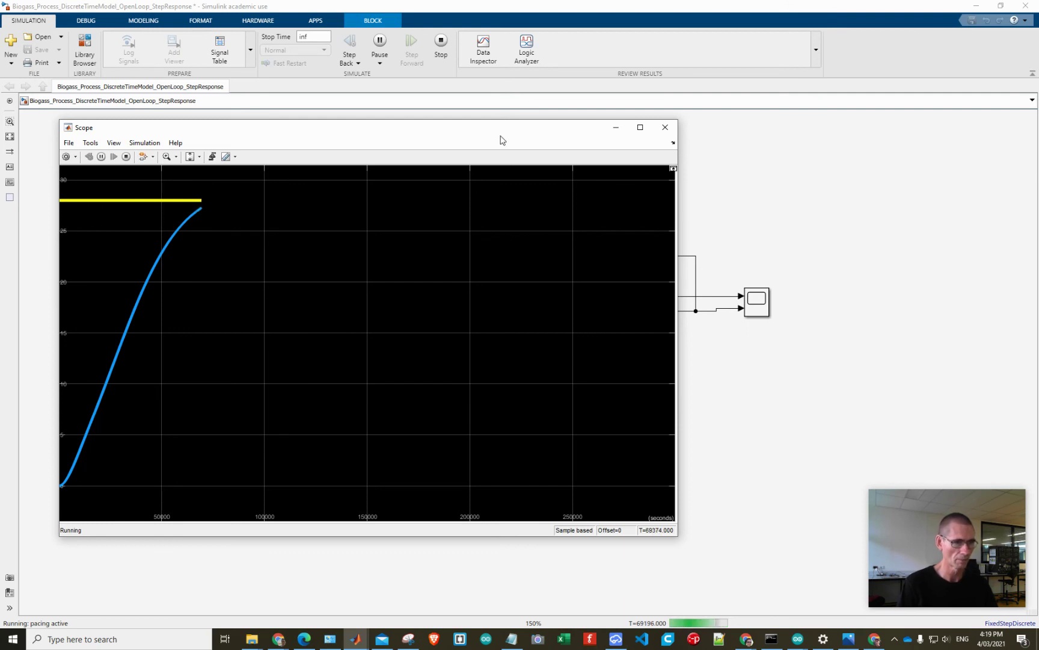
{"action": "left_click_drag", "start_coordinate": [498, 135], "coordinate": [653, 310]}
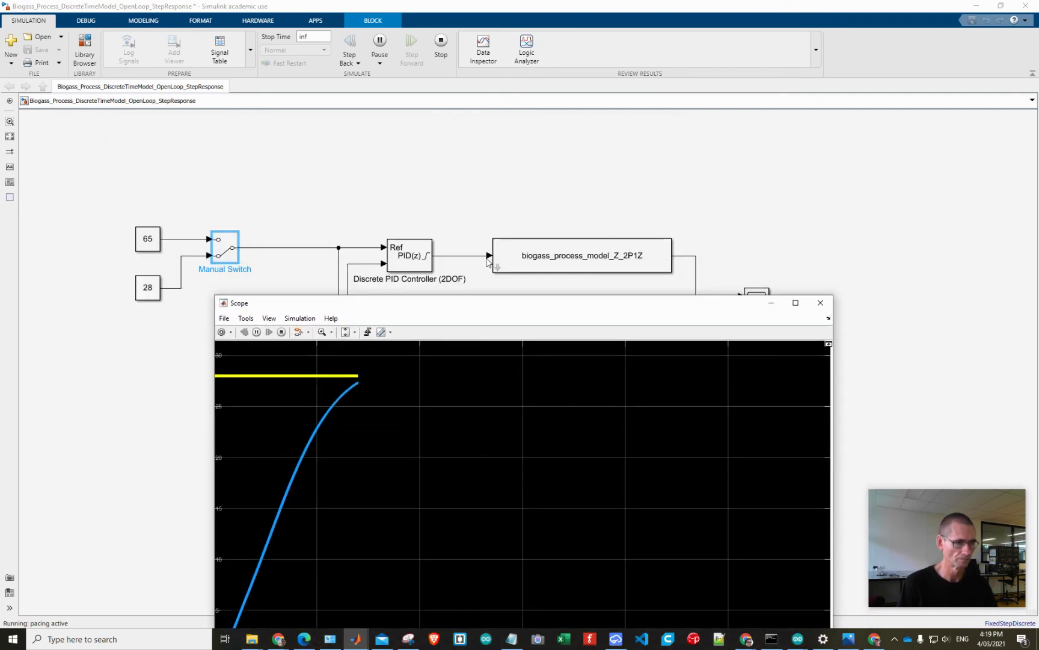
{"action": "left_click", "coordinate": [417, 253]}
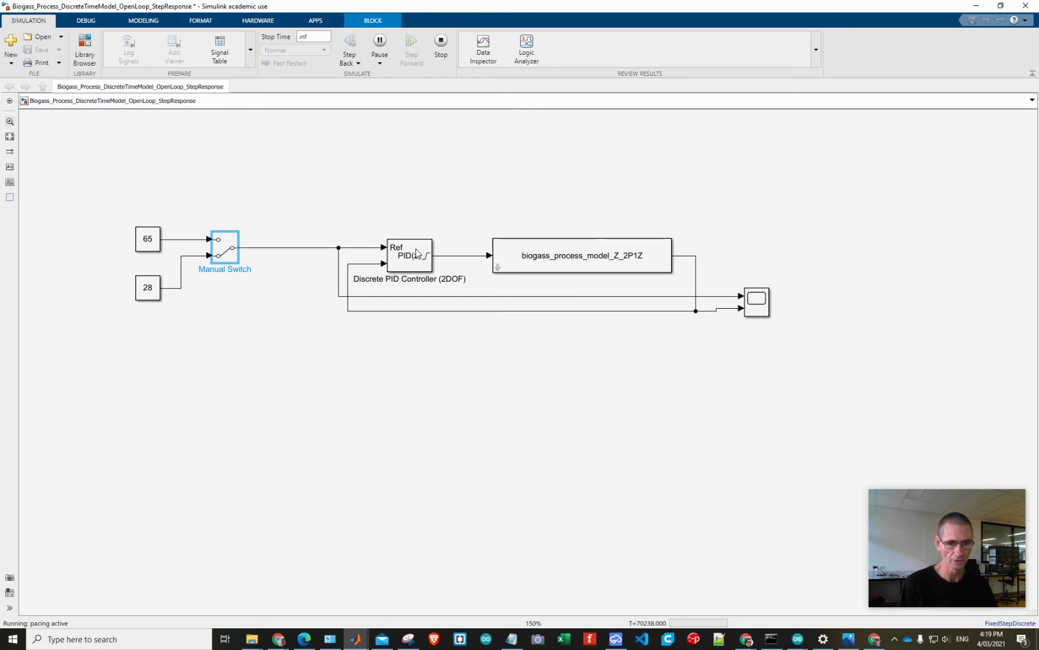
Step: Open the Discrete PID Controller (2DOF) parameters to review gains P 2.18391682000889 and I 0.000101272543612729
{"action": "left_click", "coordinate": [417, 253]}
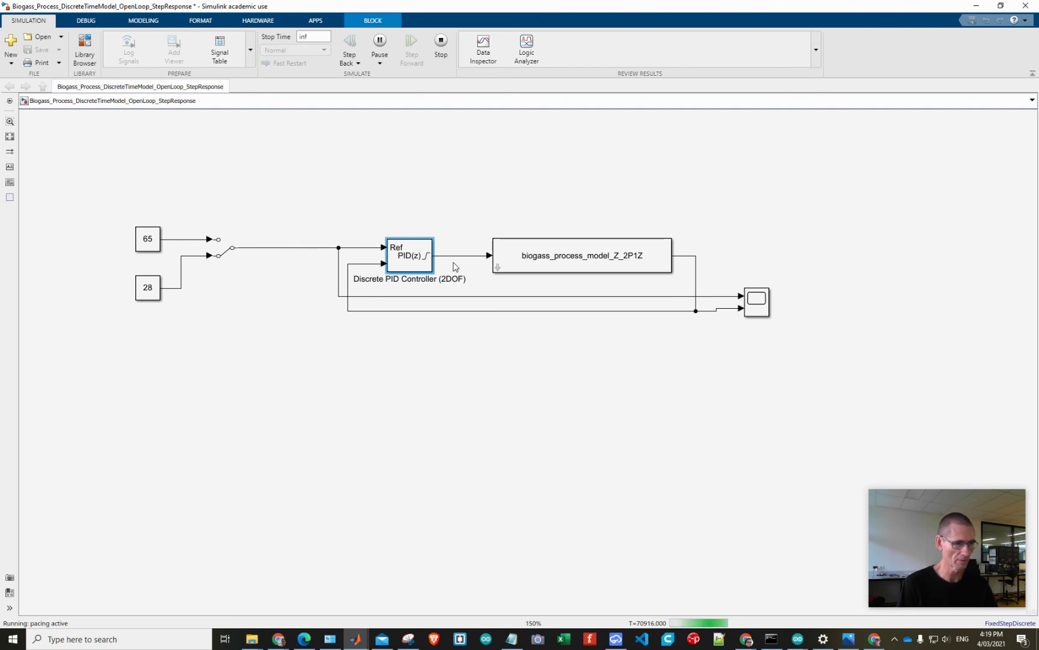
{"action": "key", "text": "Return"}
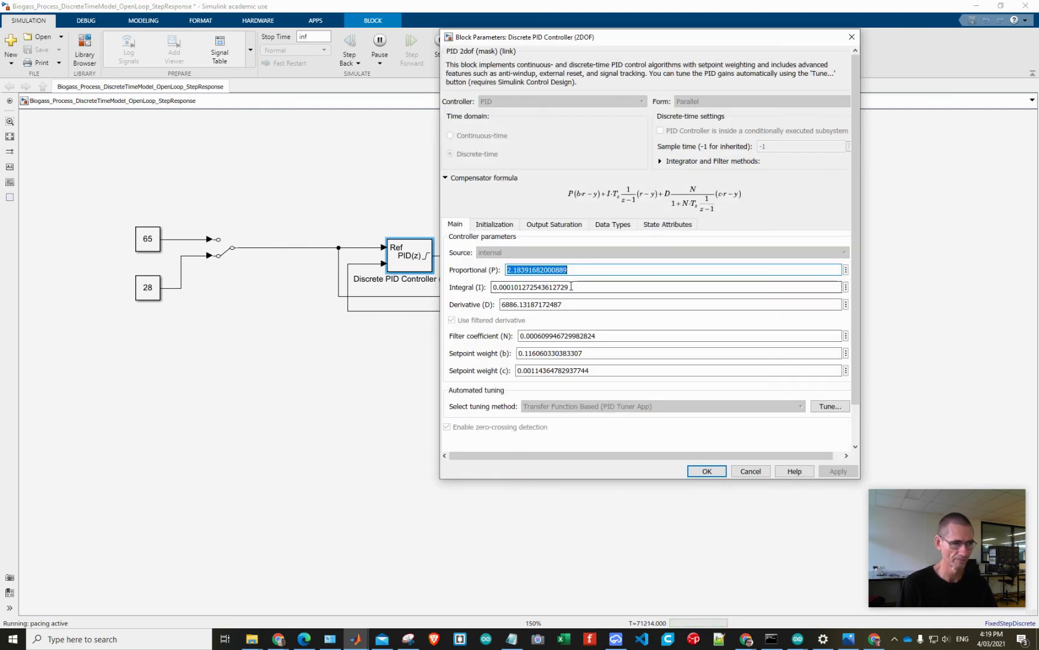